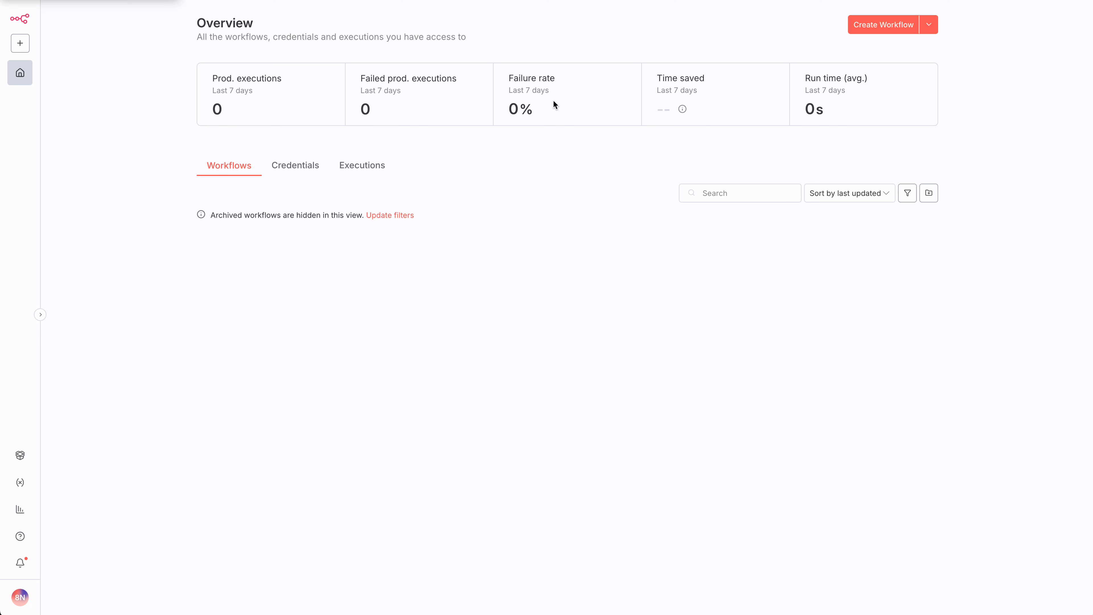
# - Create a new workflow and add a manual trigger as its first node
pyautogui.click(879, 24)
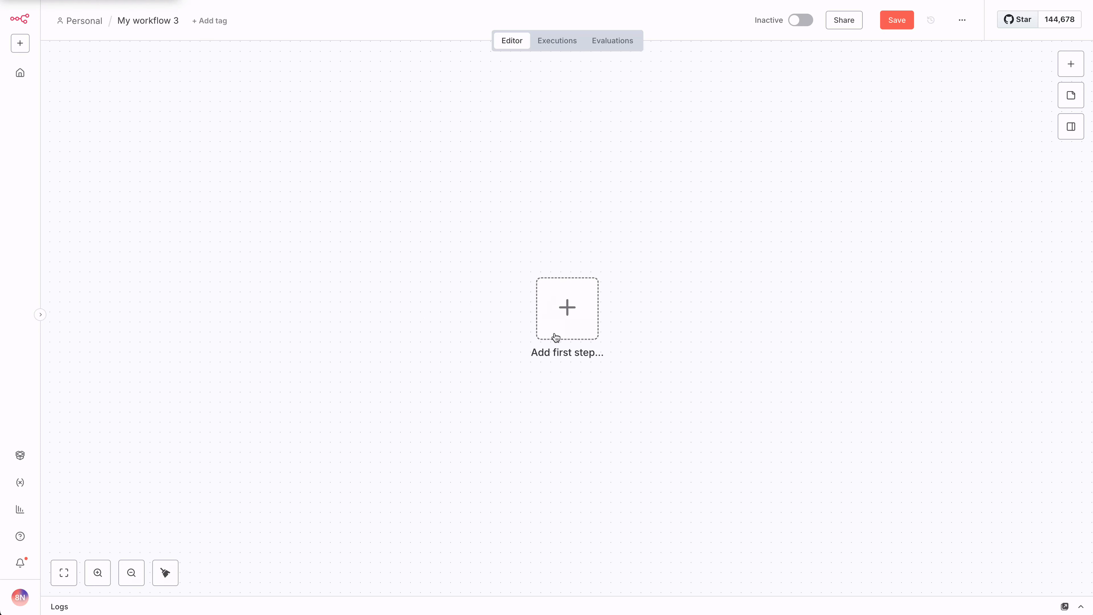
pyautogui.click(561, 308)
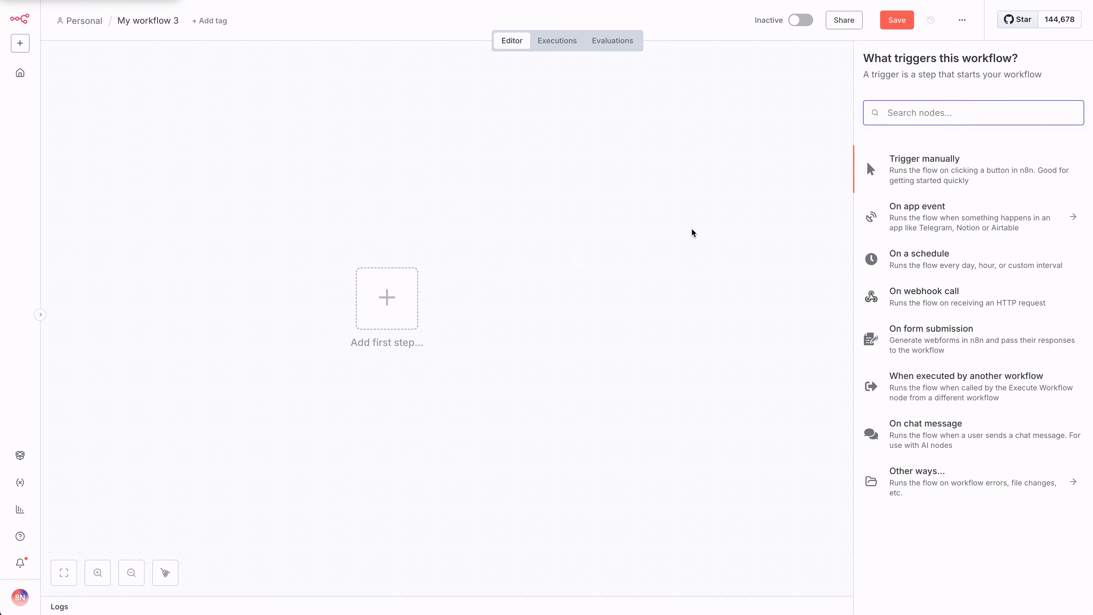
pyautogui.click(964, 178)
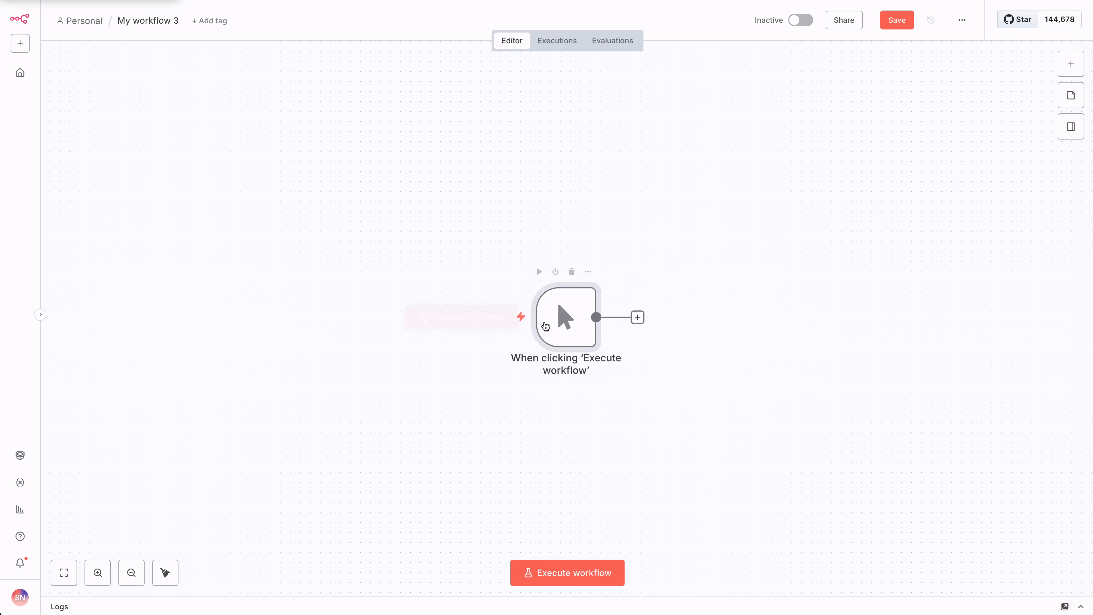
# - Rename the manual trigger node to "Trigger" and move it toward the upper-left area of the canvas
pyautogui.doubleClick(567, 330)
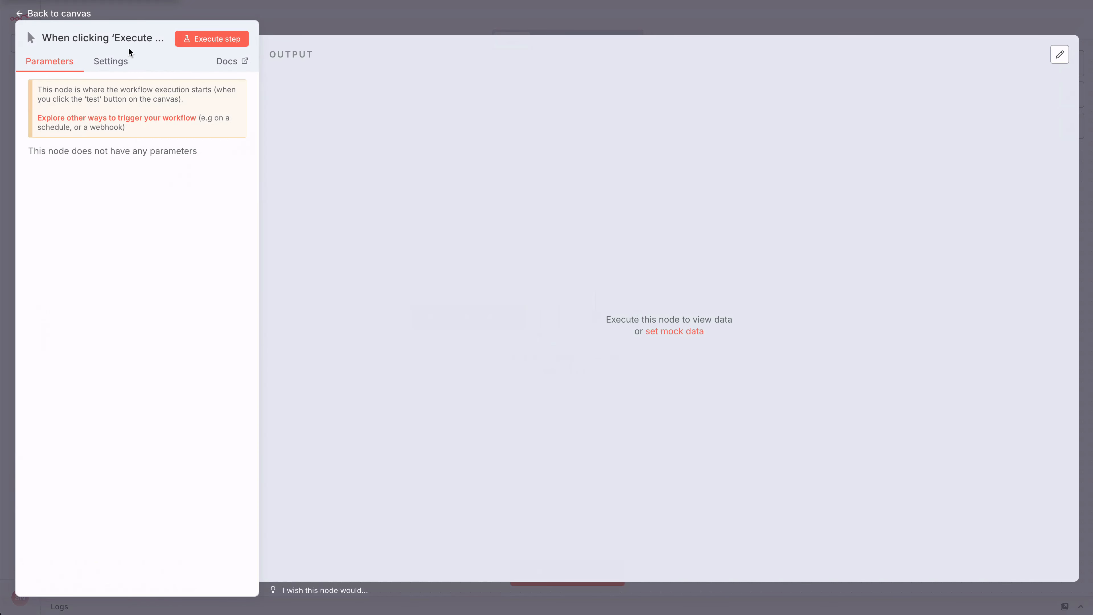
pyautogui.click(110, 37)
pyautogui.write('Trigge')
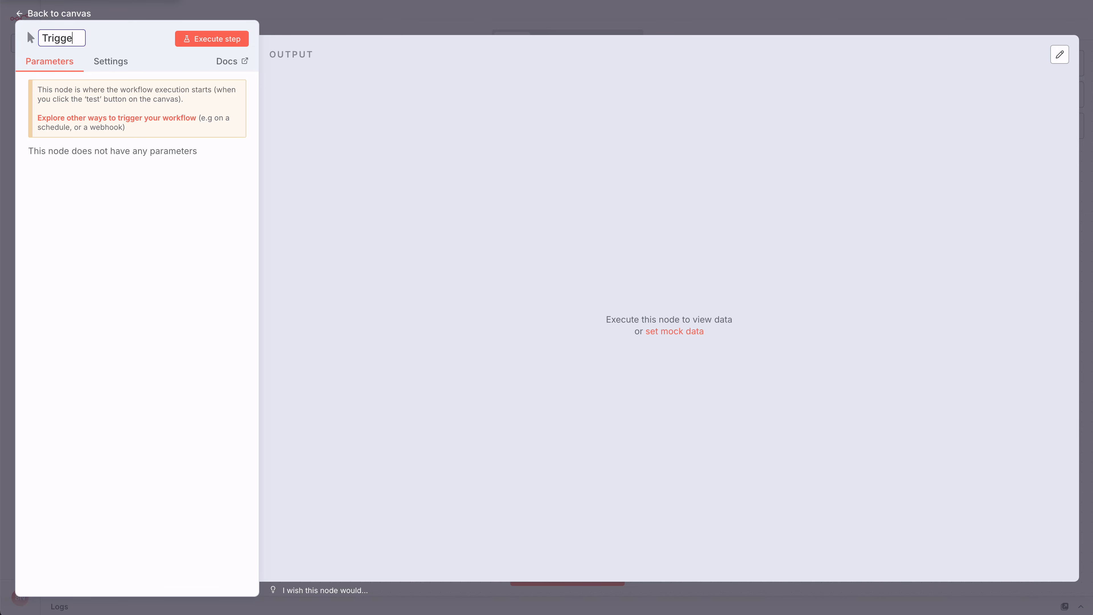
pyautogui.write('r')
pyautogui.click(313, 20)
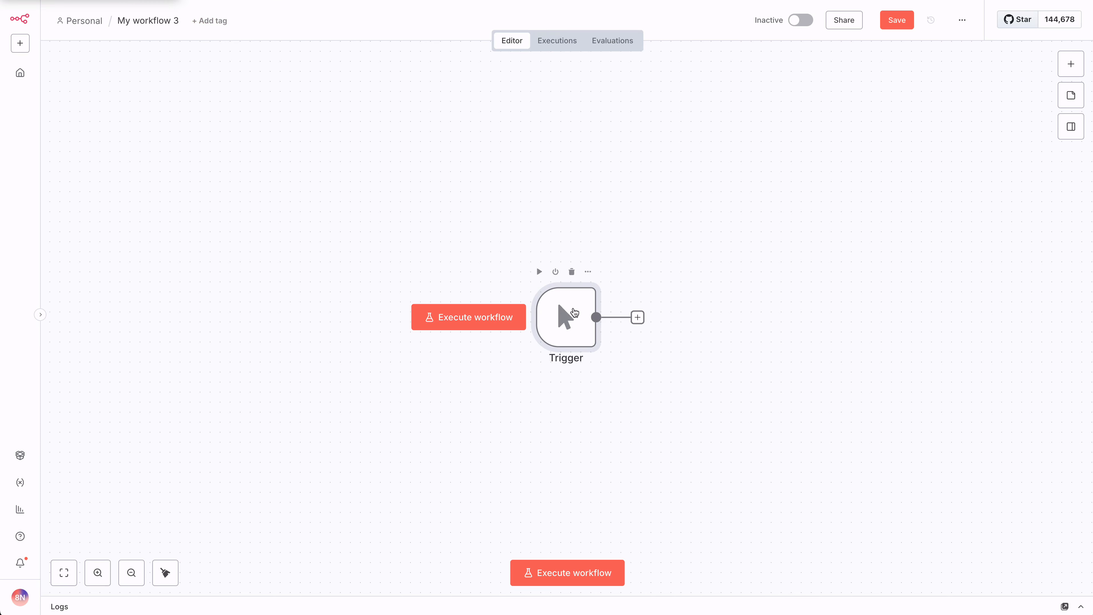
pyautogui.moveTo(571, 308); pyautogui.dragTo(330, 249)
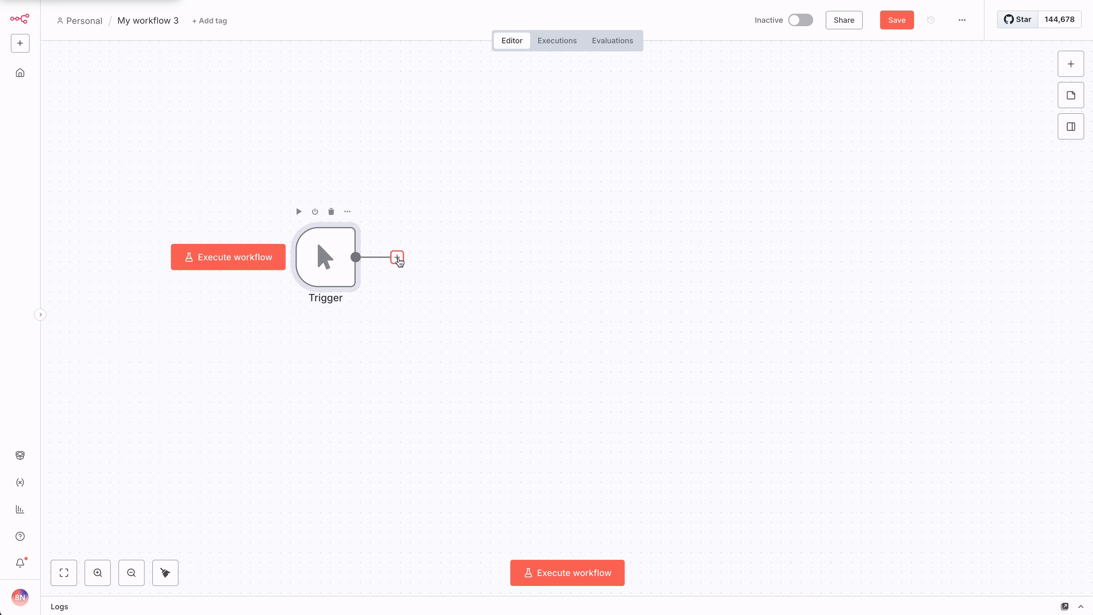
# - Add an Edit Fields (Set) node after Trigger and name it "Get Data"
pyautogui.click(397, 257)
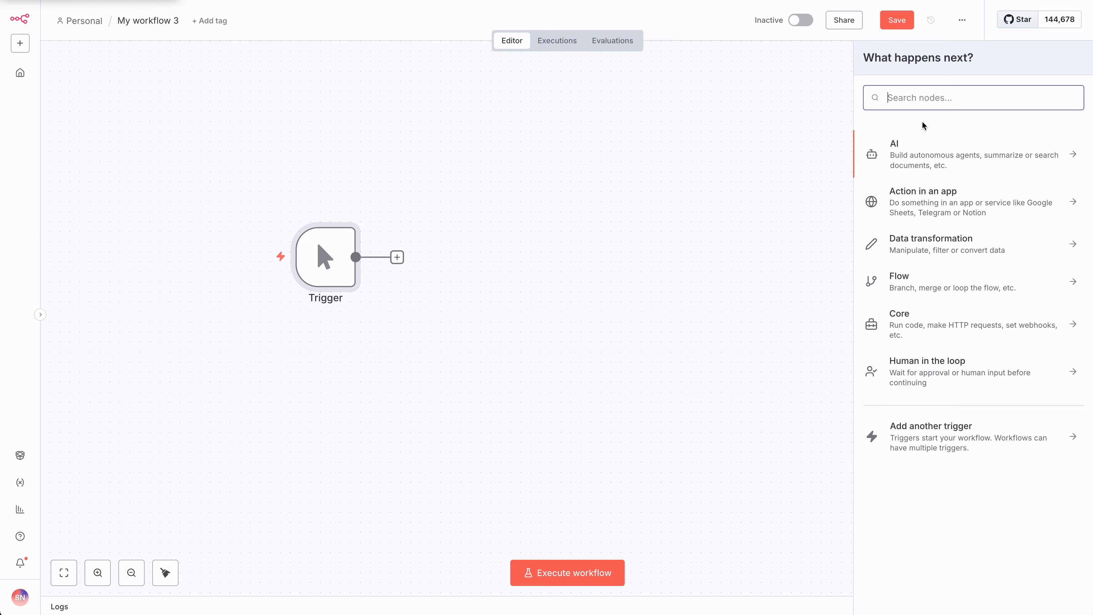
pyautogui.write('set')
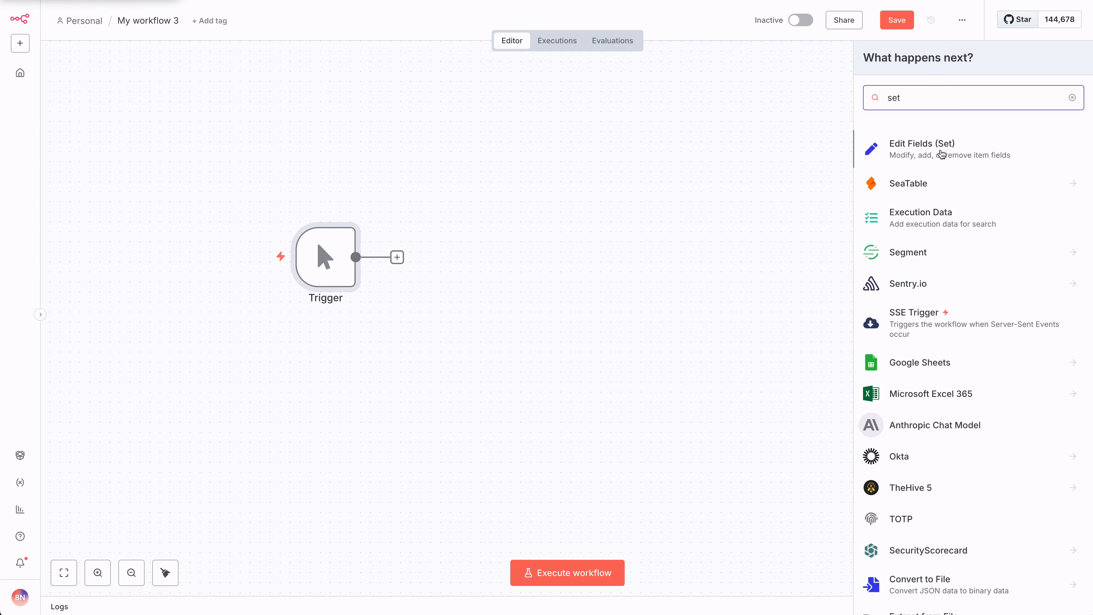
pyautogui.click(919, 152)
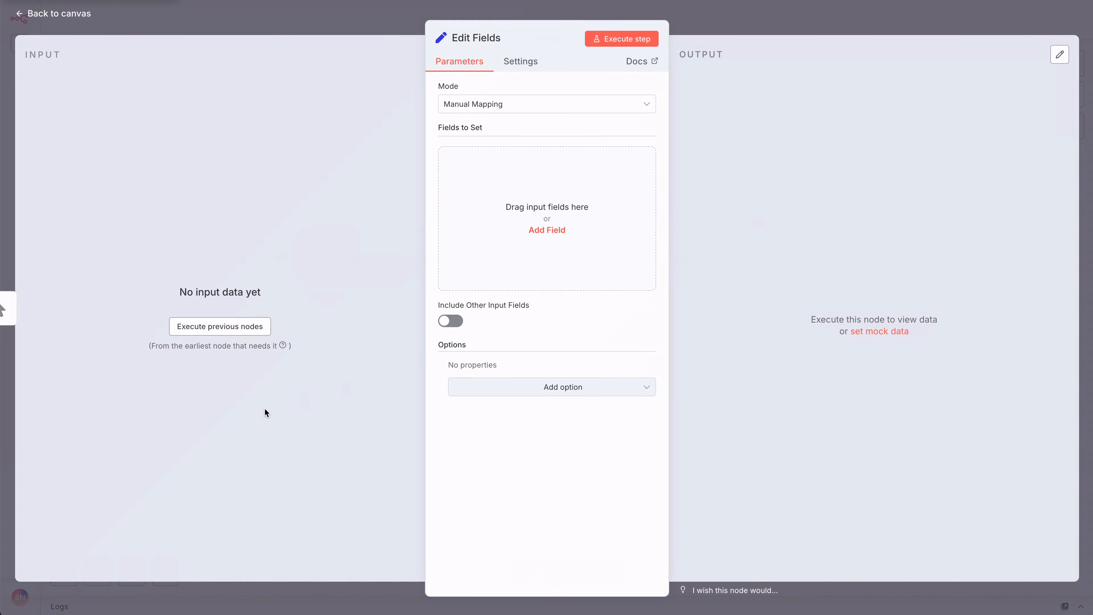
pyautogui.click(471, 38)
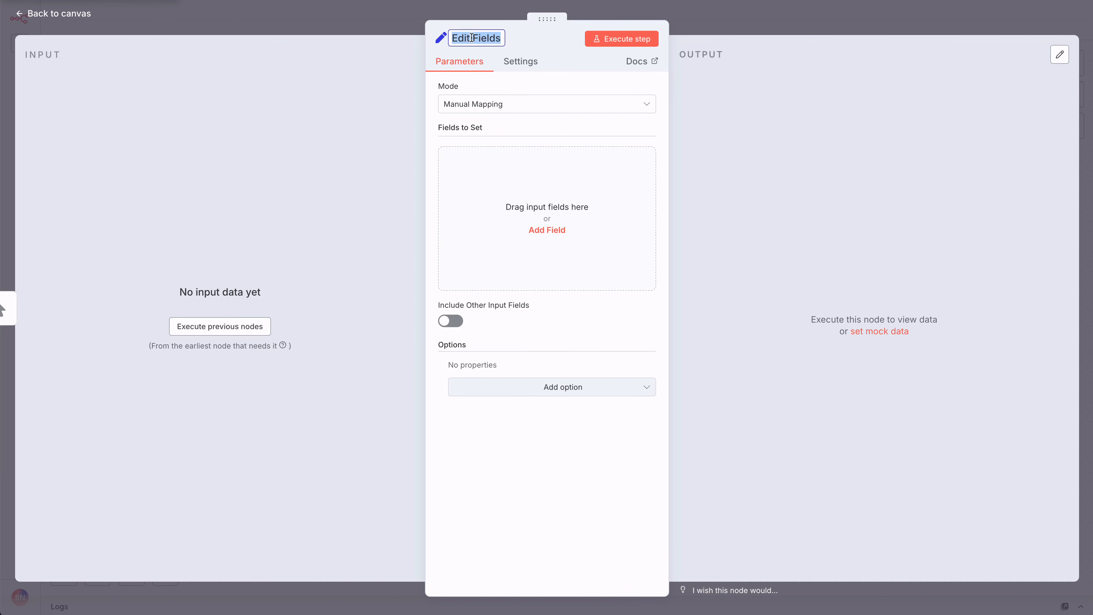
pyautogui.write('Get Data')
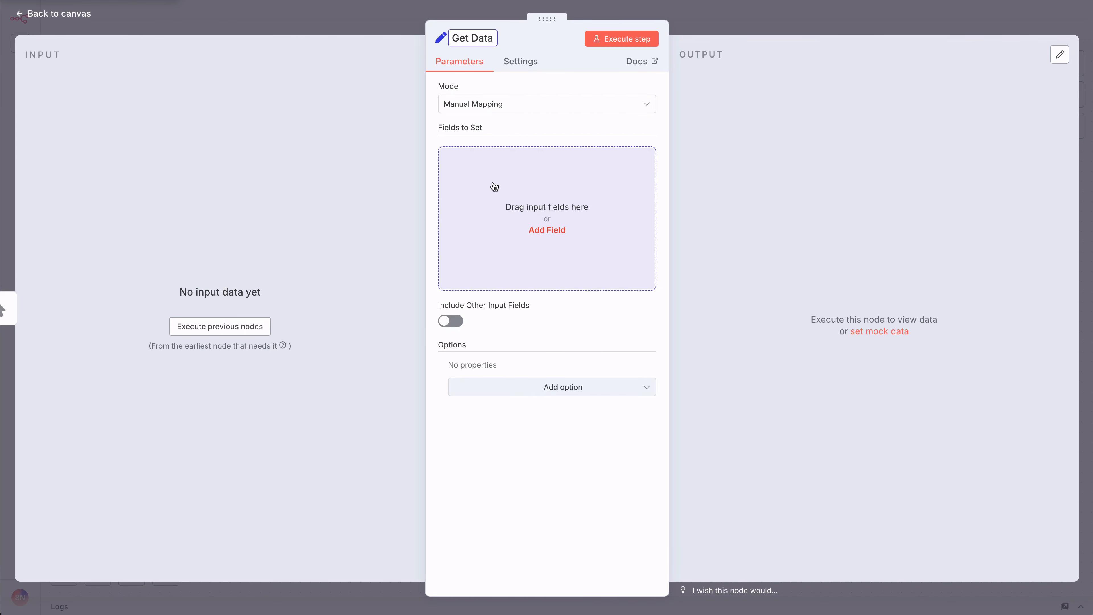
# - Add a String field named orderId to the Get Data node and fill its value with a sample order number
pyautogui.click(539, 229)
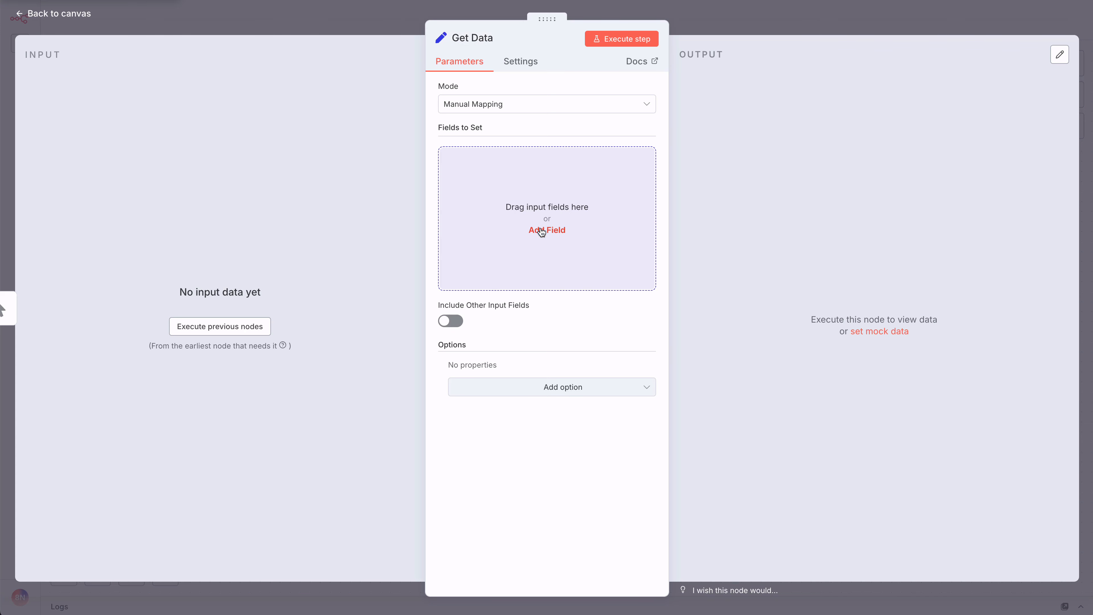
pyautogui.click(558, 232)
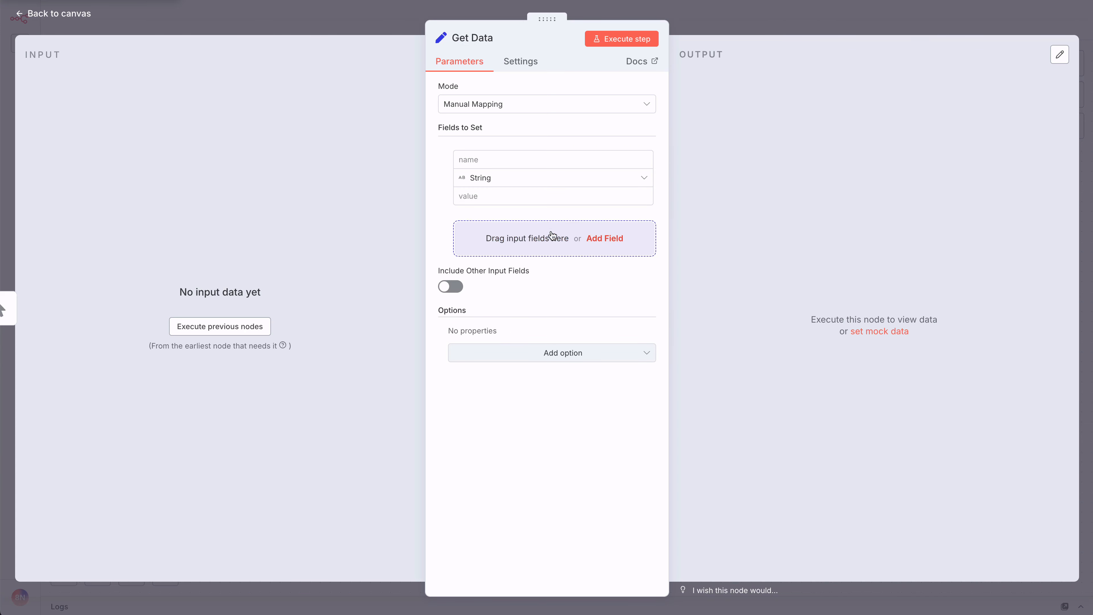
pyautogui.click(491, 160)
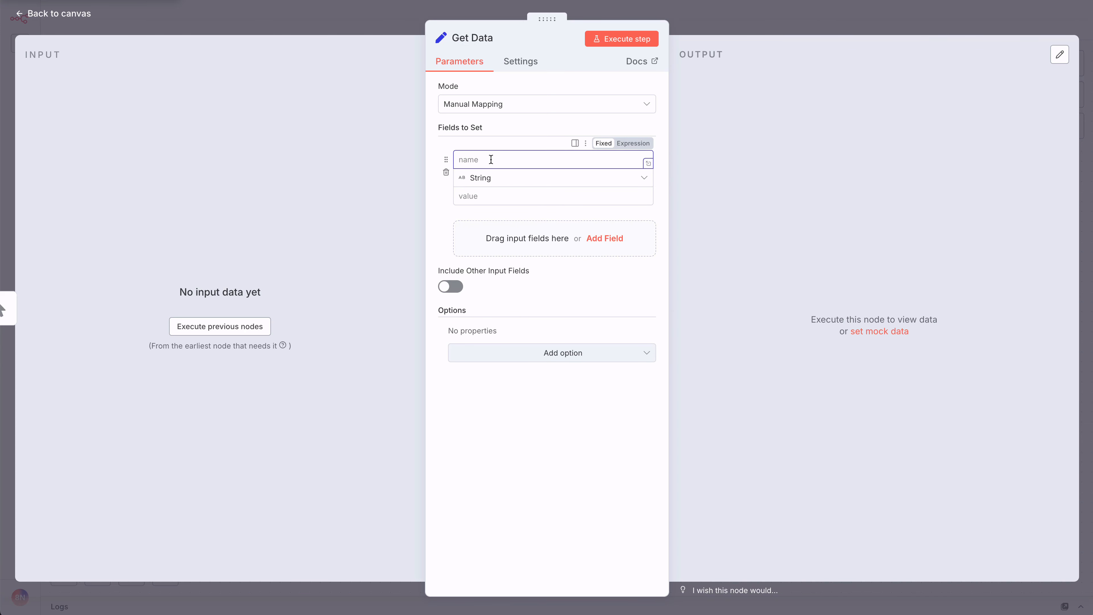
pyautogui.write('orderId')
pyautogui.click(487, 195)
pyautogui.write('1234')
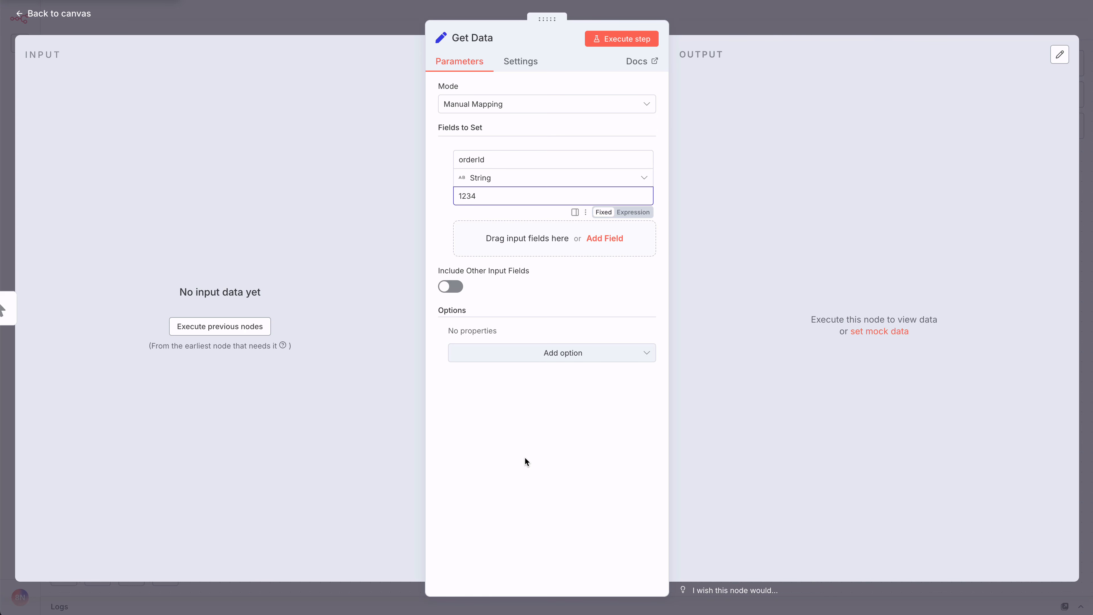
# - Execute the Get Data node on its own and move it farther from Trigger on the canvas
pyautogui.click(616, 43)
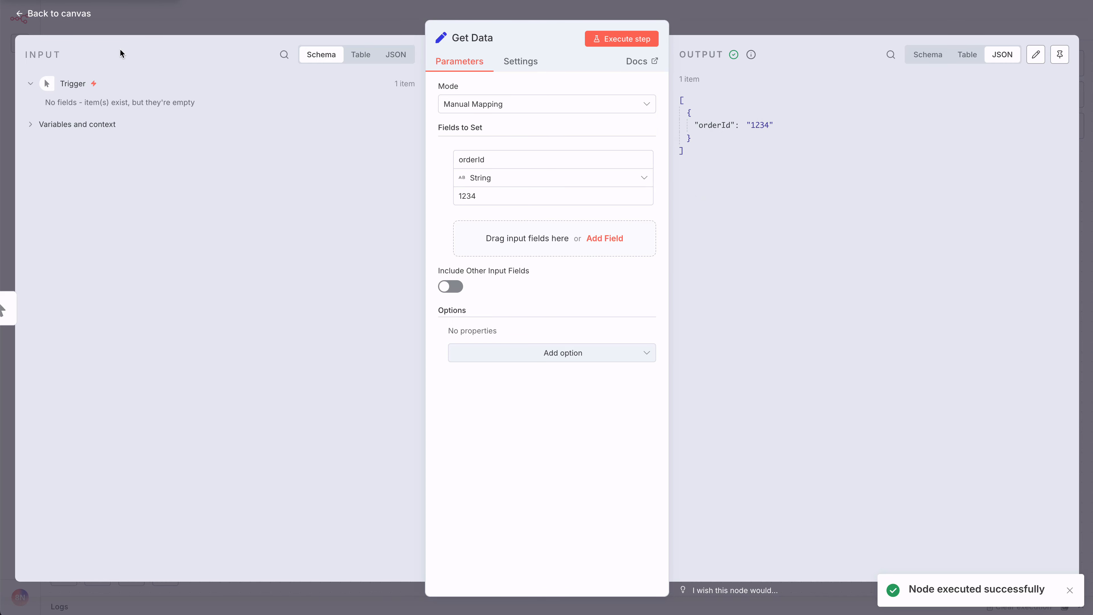
pyautogui.click(37, 14)
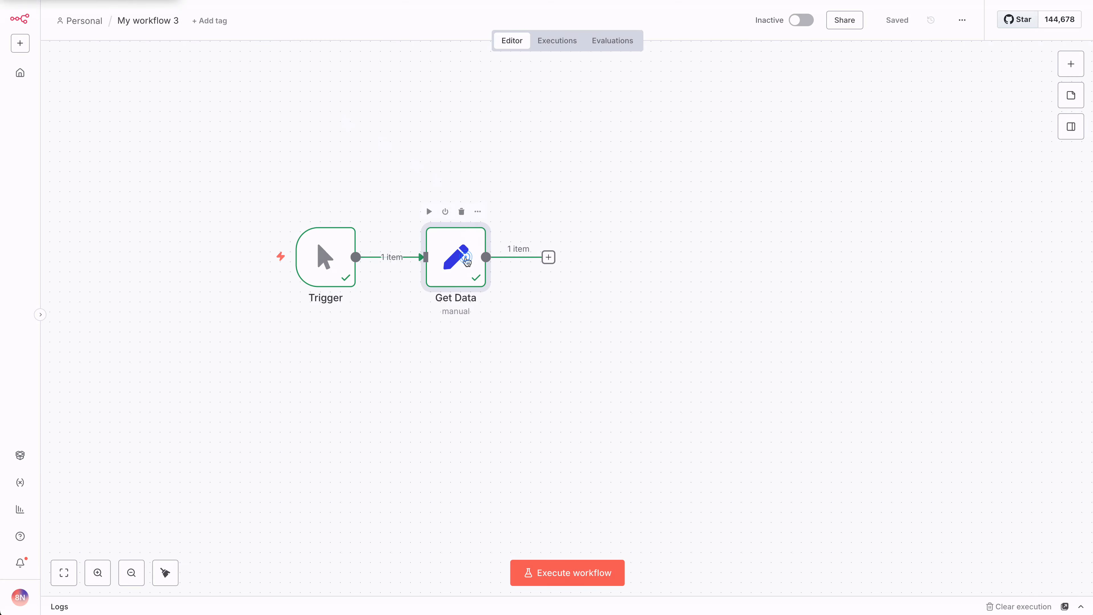
pyautogui.moveTo(466, 258); pyautogui.dragTo(532, 257)
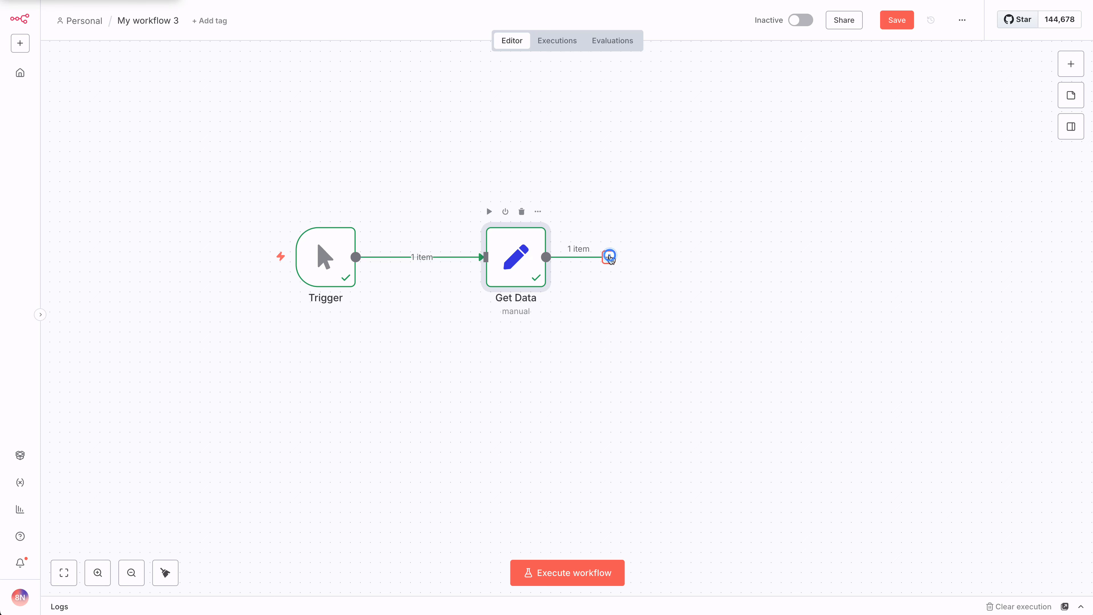
# - Add a Code in JavaScript node after Get Data and name it "Process Data", keeping the default code
pyautogui.click(607, 257)
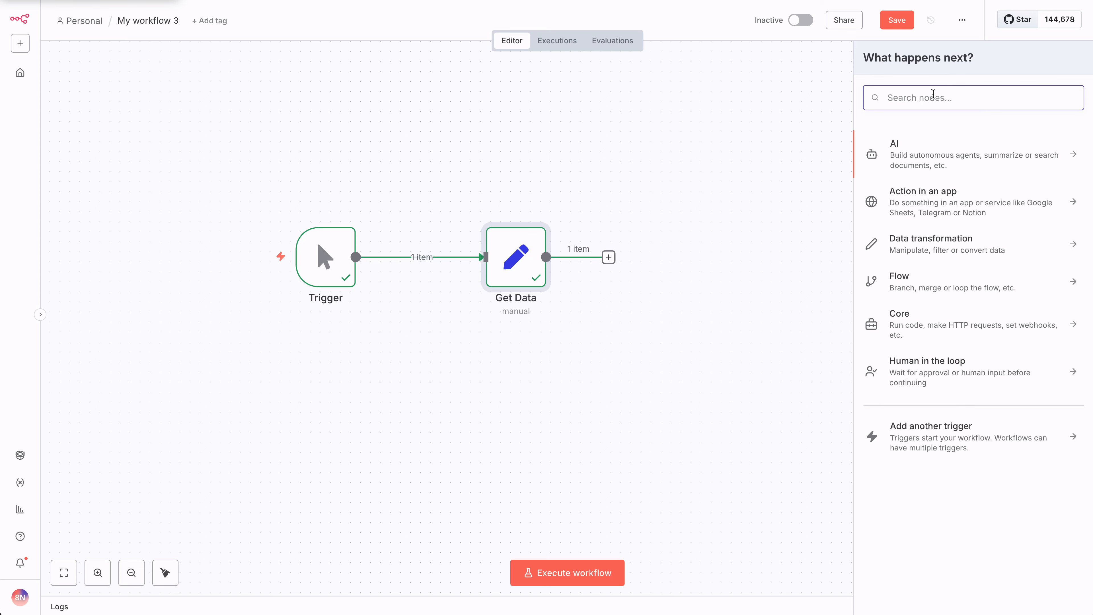
pyautogui.write('code')
pyautogui.click(895, 149)
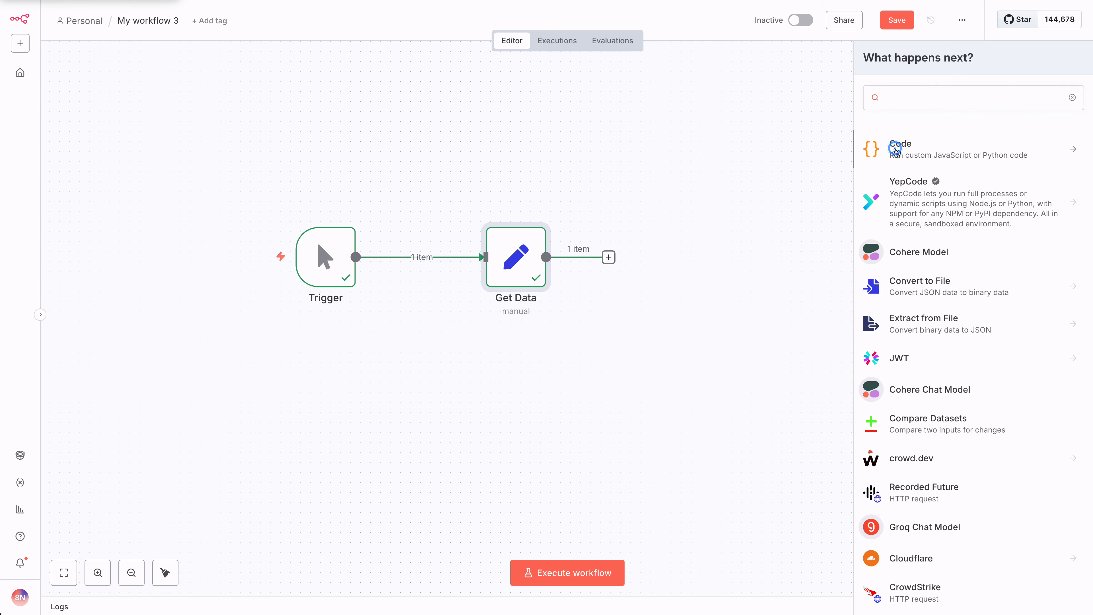
pyautogui.click(888, 171)
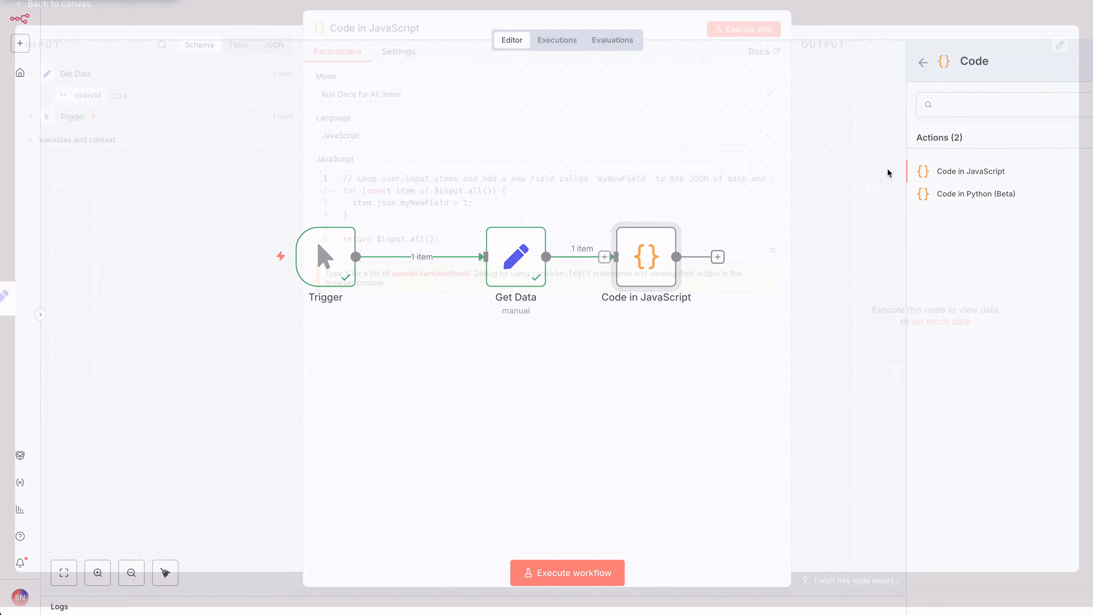
pyautogui.click(414, 39)
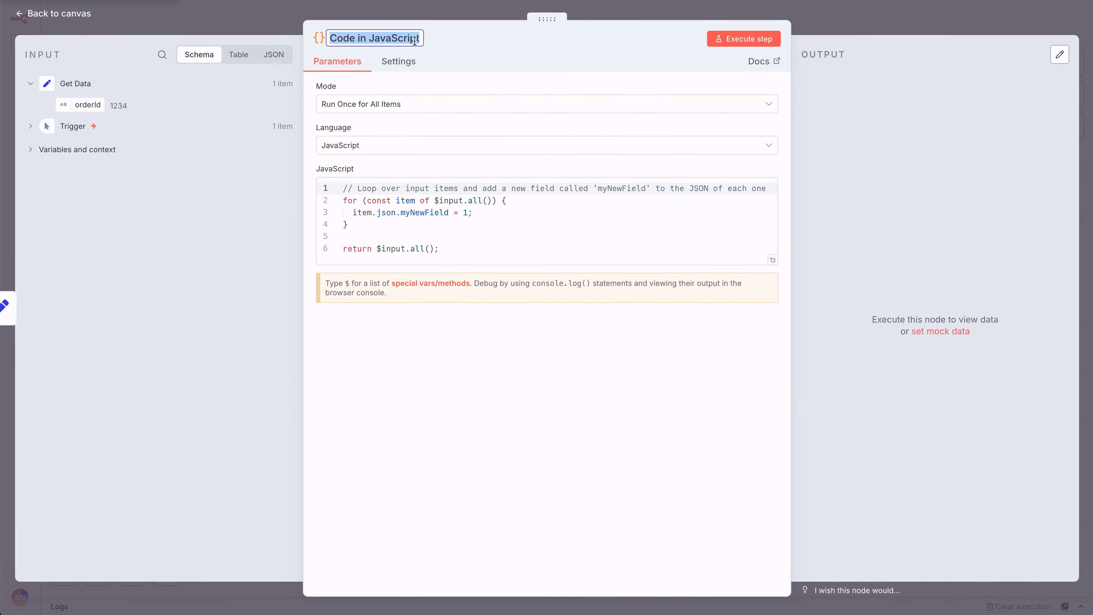
pyautogui.write('Process D')
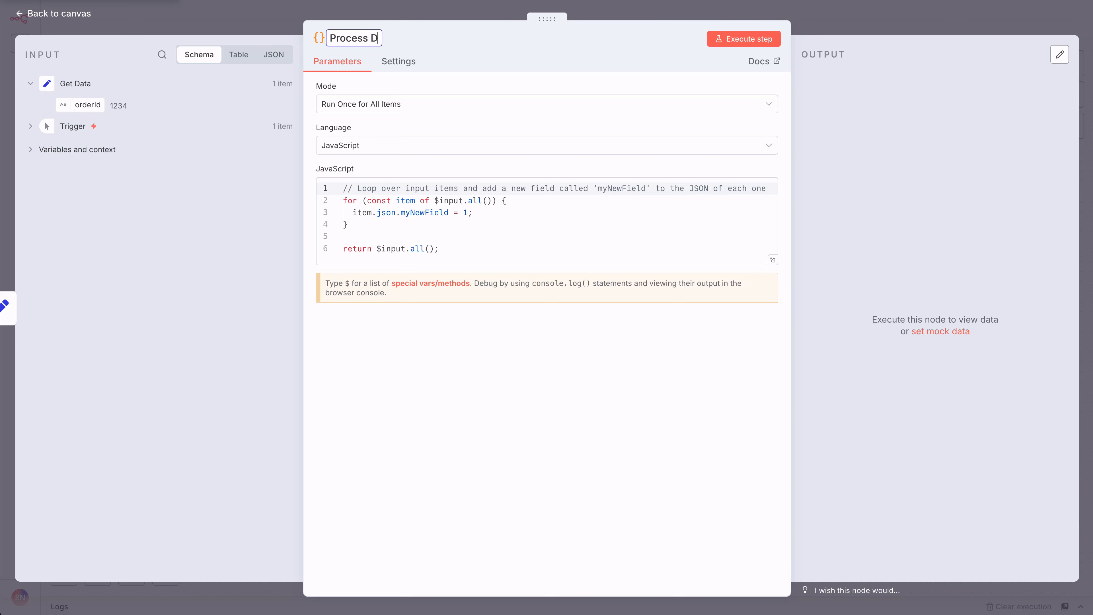
pyautogui.write('ata')
pyautogui.click(218, 19)
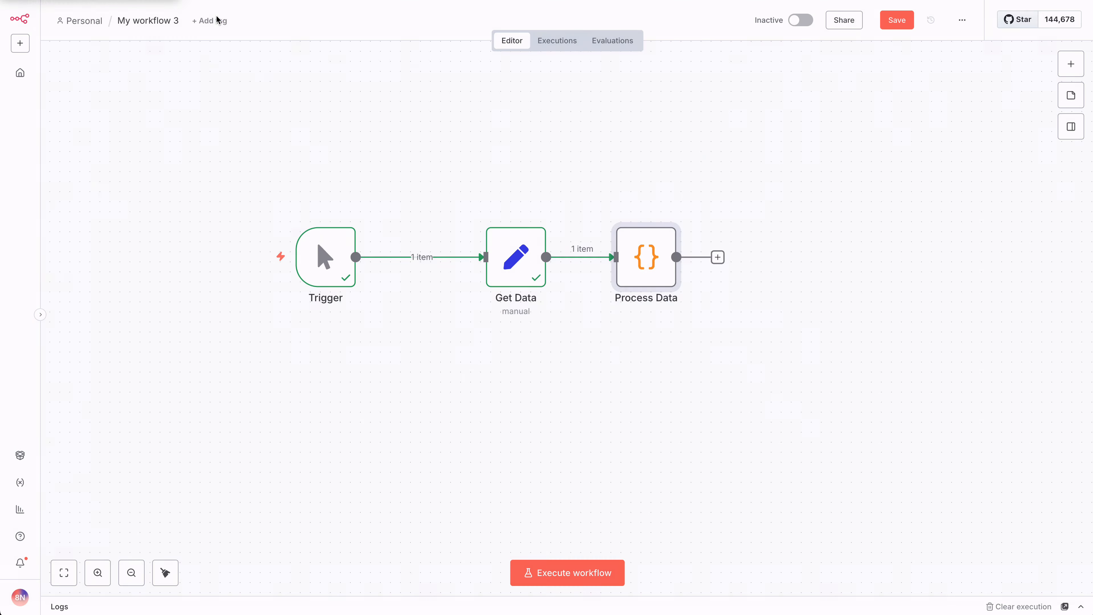
# - Shift the Trigger and Get Data nodes away from Process Data so the three nodes are evenly spaced
pyautogui.moveTo(495, 266); pyautogui.dragTo(455, 265)
pyautogui.moveTo(316, 267); pyautogui.dragTo(231, 268)
pyautogui.moveTo(469, 265); pyautogui.dragTo(440, 265)
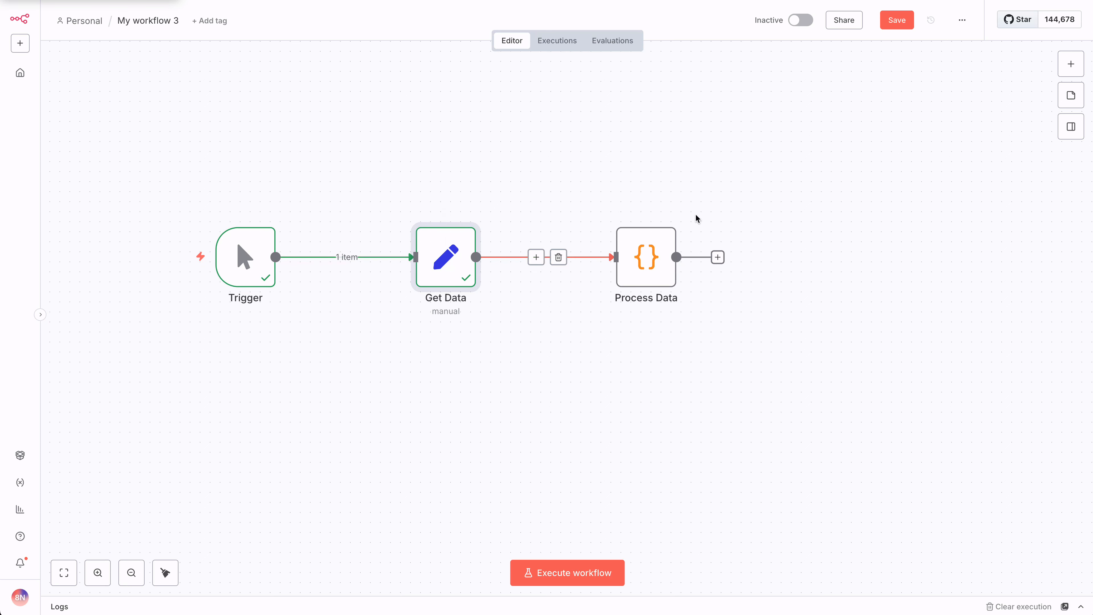
# - Add a "No Operation, do nothing" node after Process Data and name it "Finish"
pyautogui.click(717, 257)
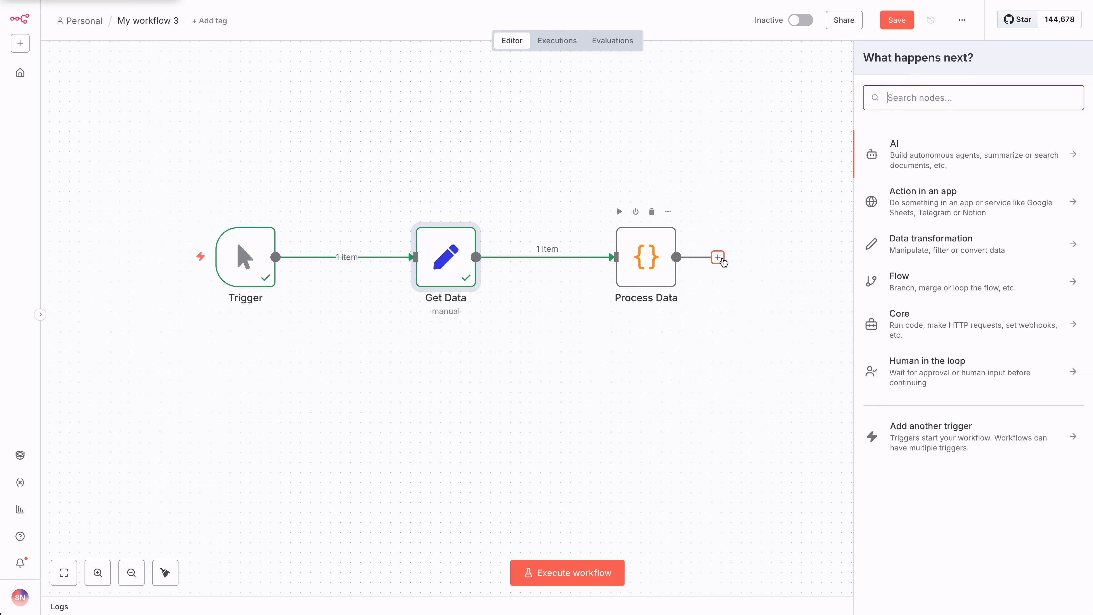
pyautogui.write('do')
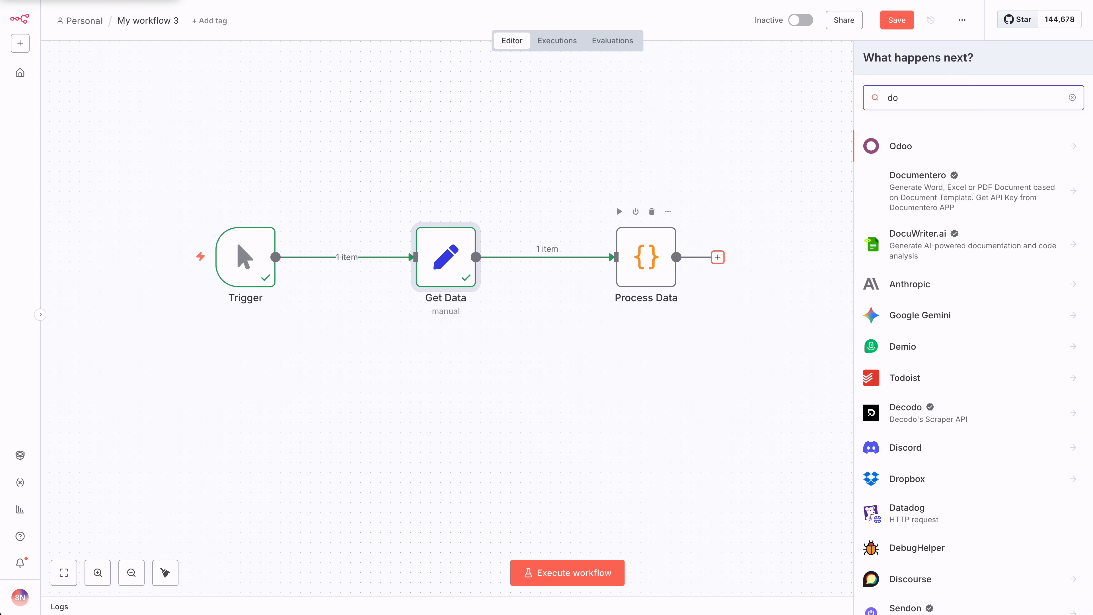
pyautogui.write(' noth')
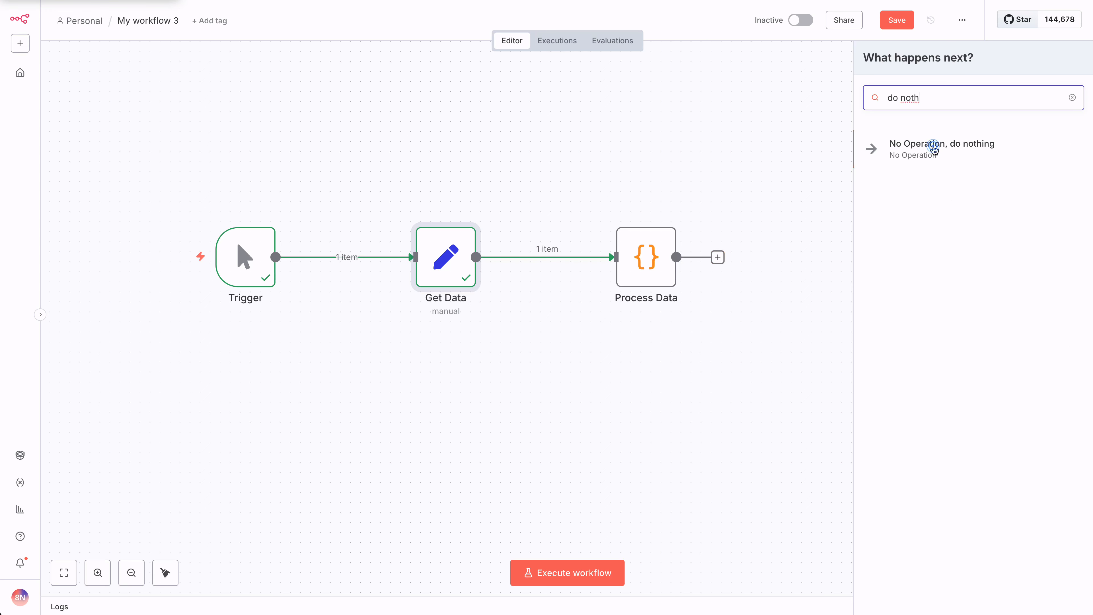
pyautogui.click(933, 147)
pyautogui.click(528, 38)
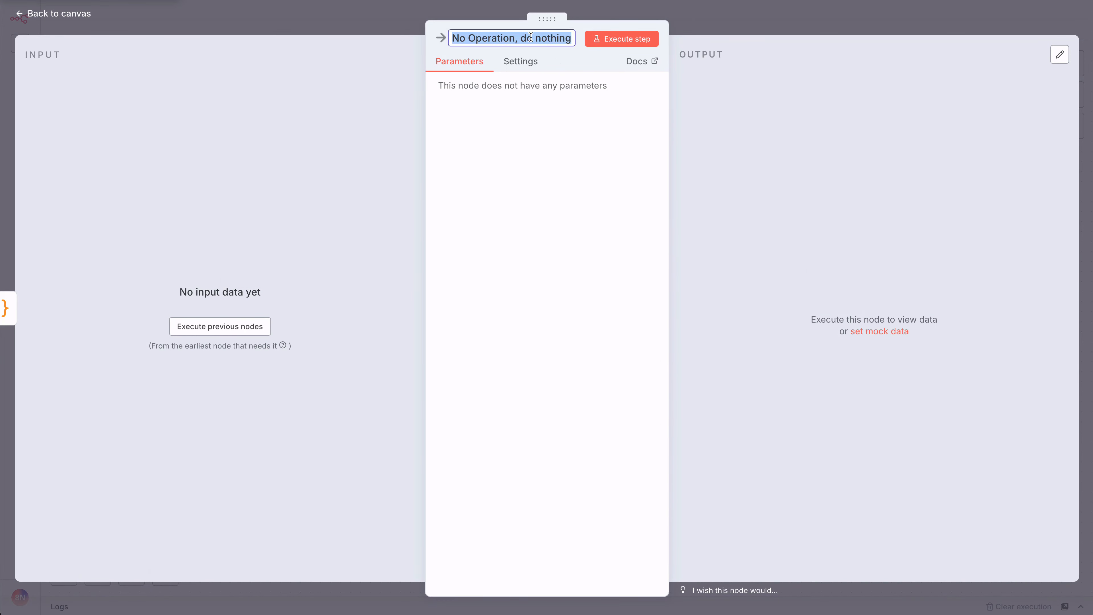
pyautogui.write('Finish')
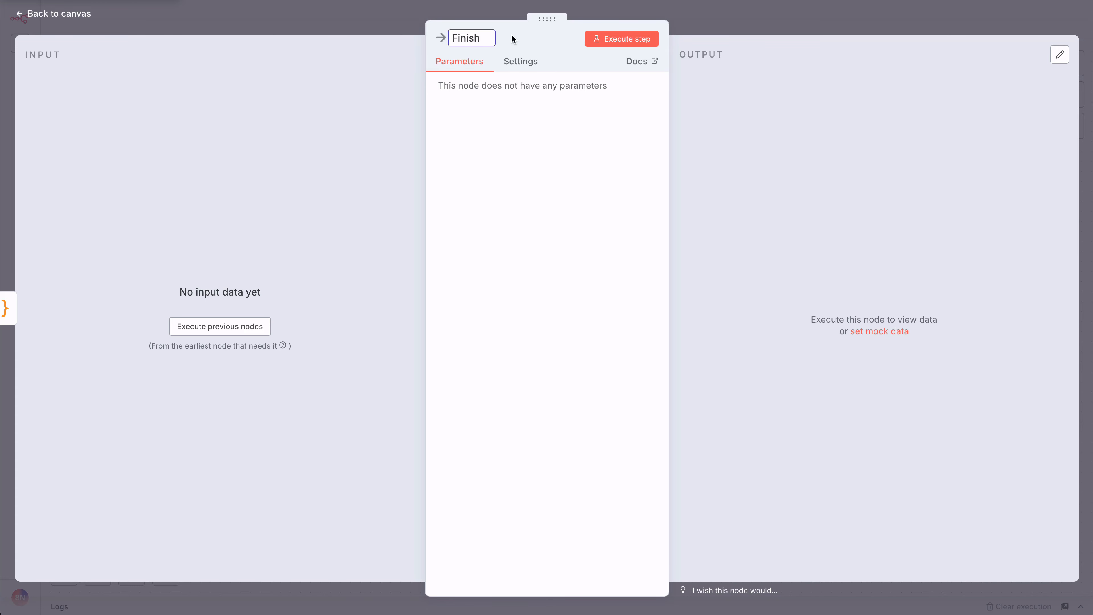
pyautogui.click(35, 14)
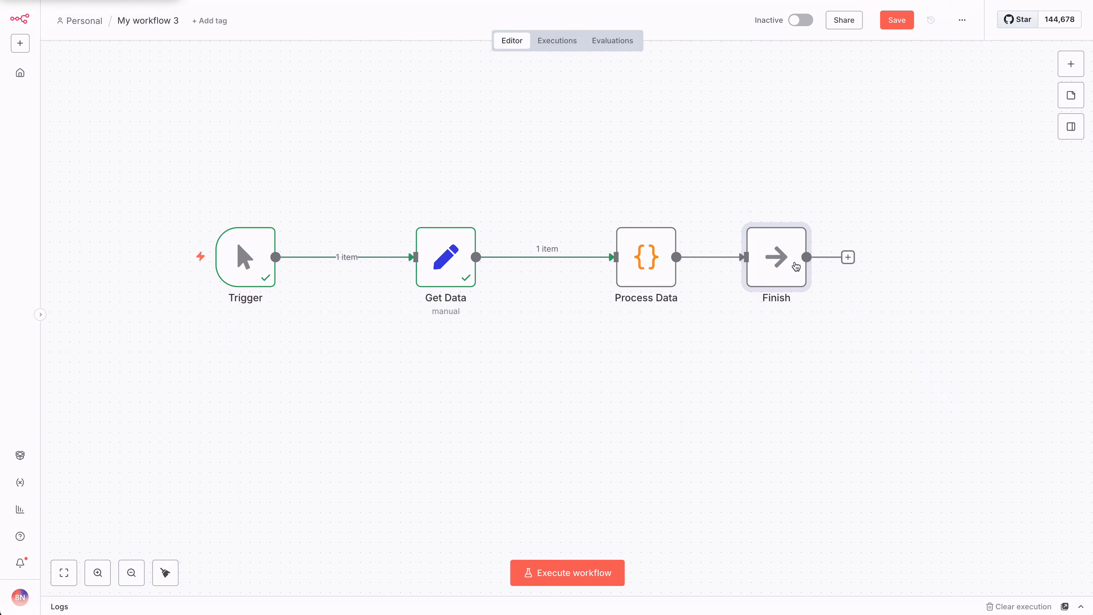
# - Widen the spacing of the Finish and Trigger nodes in the row and execute the whole workflow
pyautogui.moveTo(902, 257); pyautogui.dragTo(882, 257)
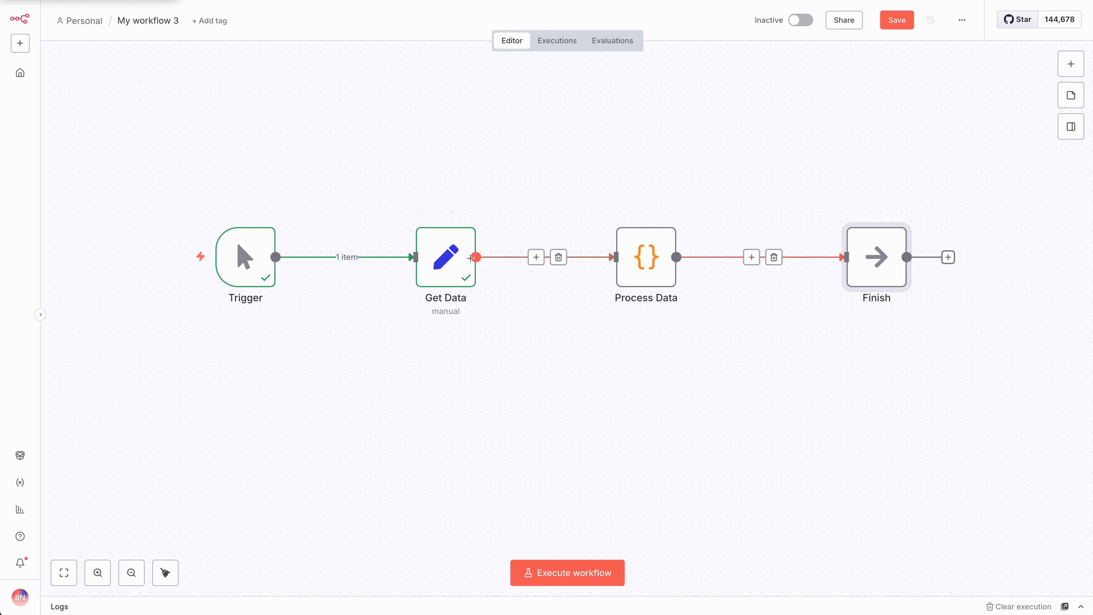
pyautogui.moveTo(246, 257); pyautogui.dragTo(236, 257)
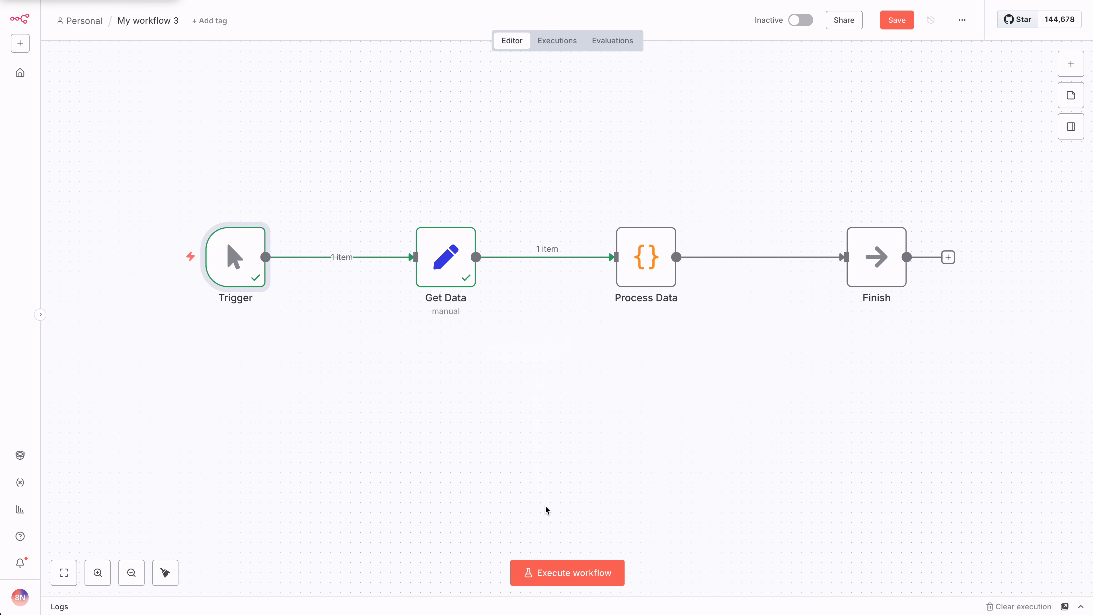
pyautogui.click(575, 573)
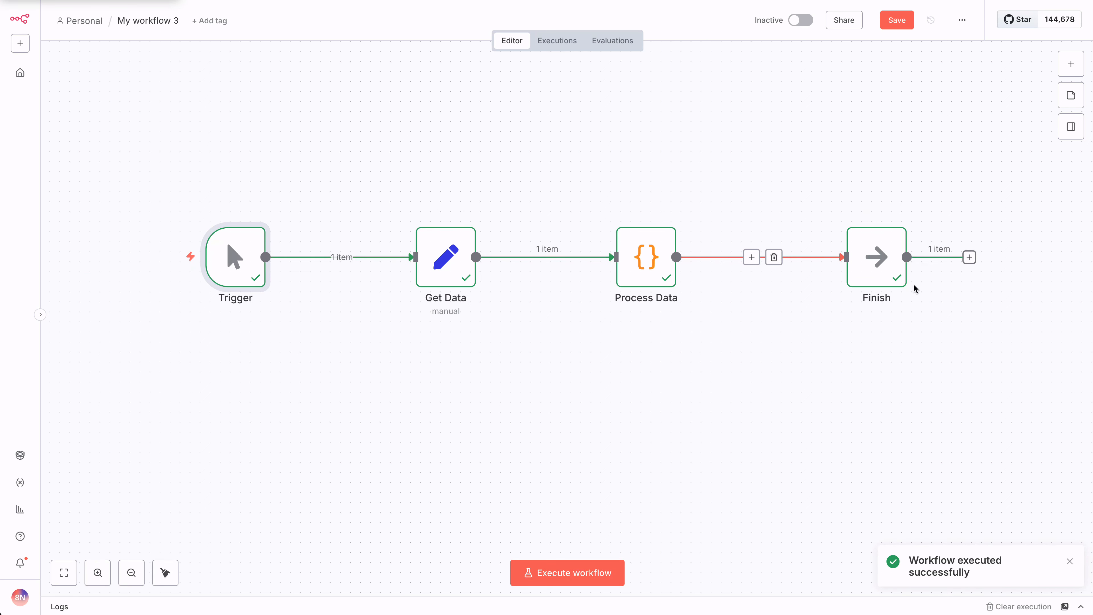
# - Execute the four-node workflow again with the same order data
pyautogui.click(580, 576)
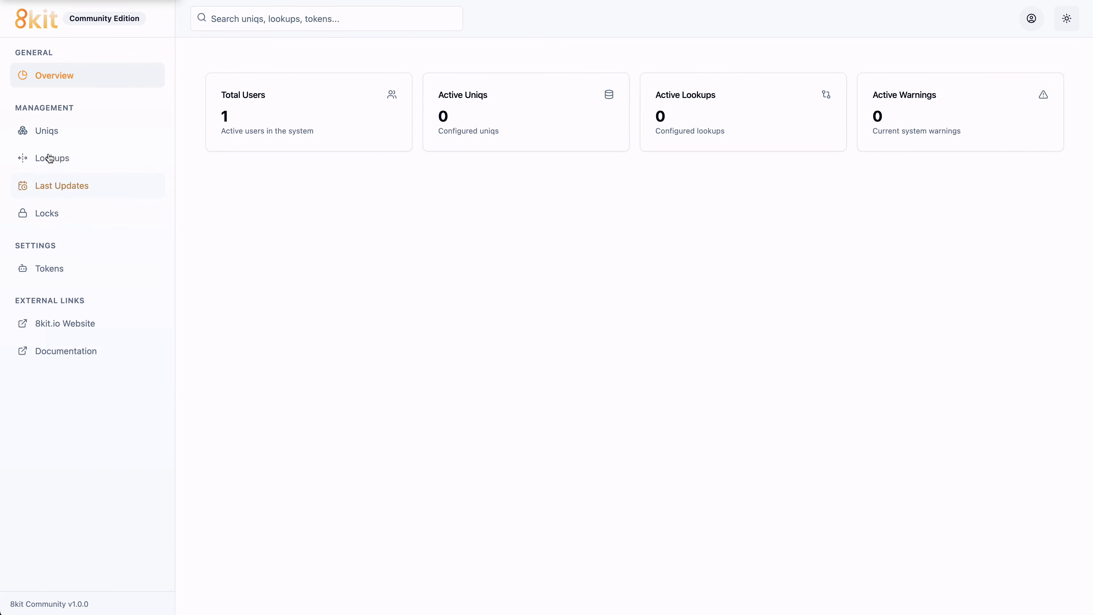
# - Switch to 8kit and create a uniq named "orders" with the description "Checks which orders have been processed"
pyautogui.click(51, 134)
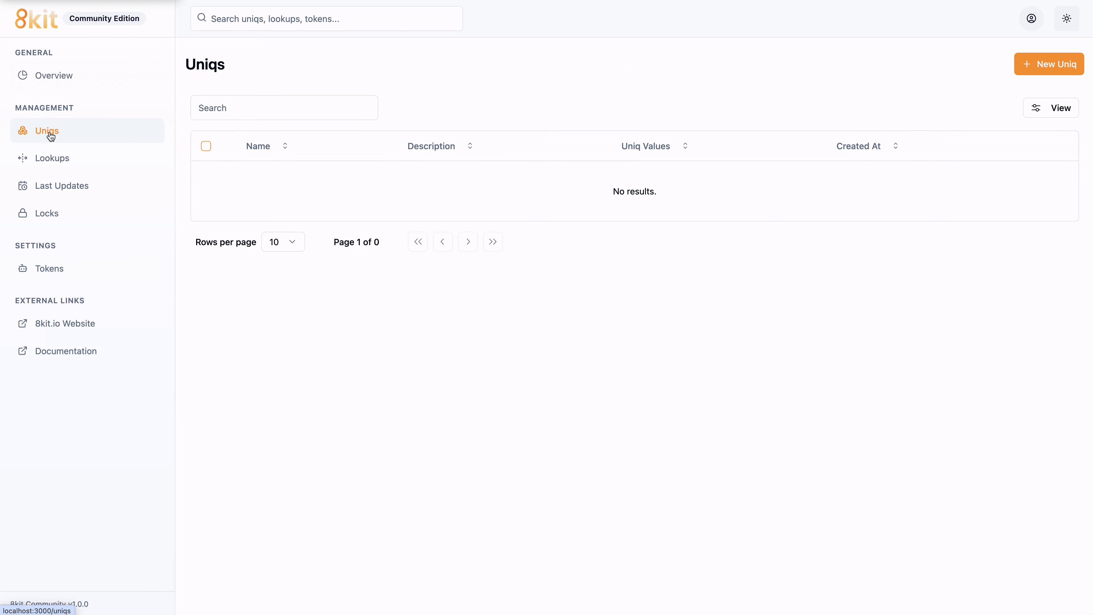
pyautogui.click(1050, 66)
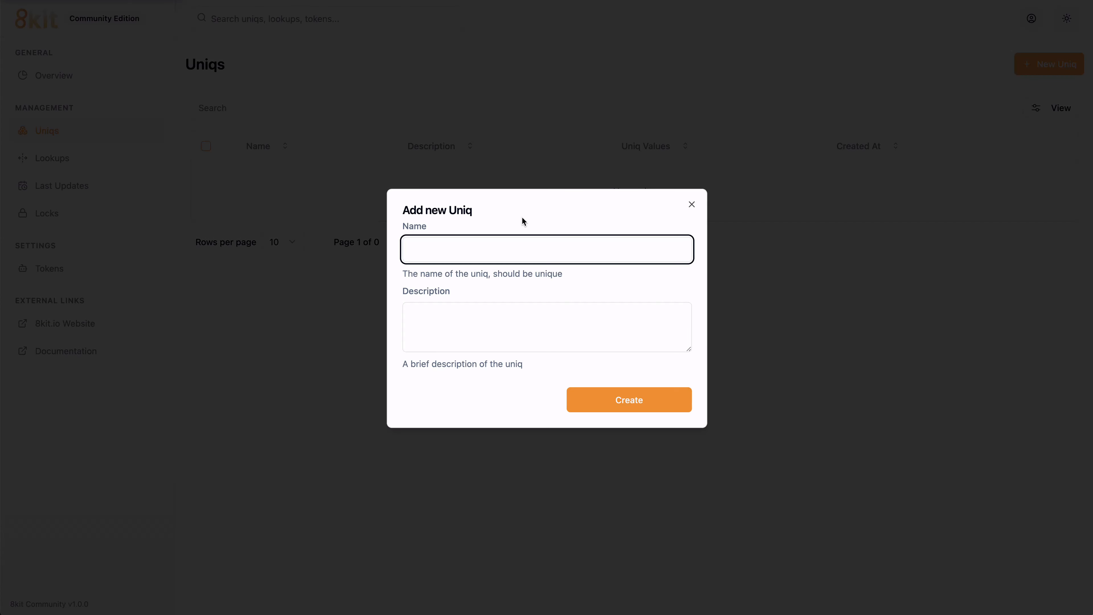
pyautogui.write('orders')
pyautogui.click(510, 330)
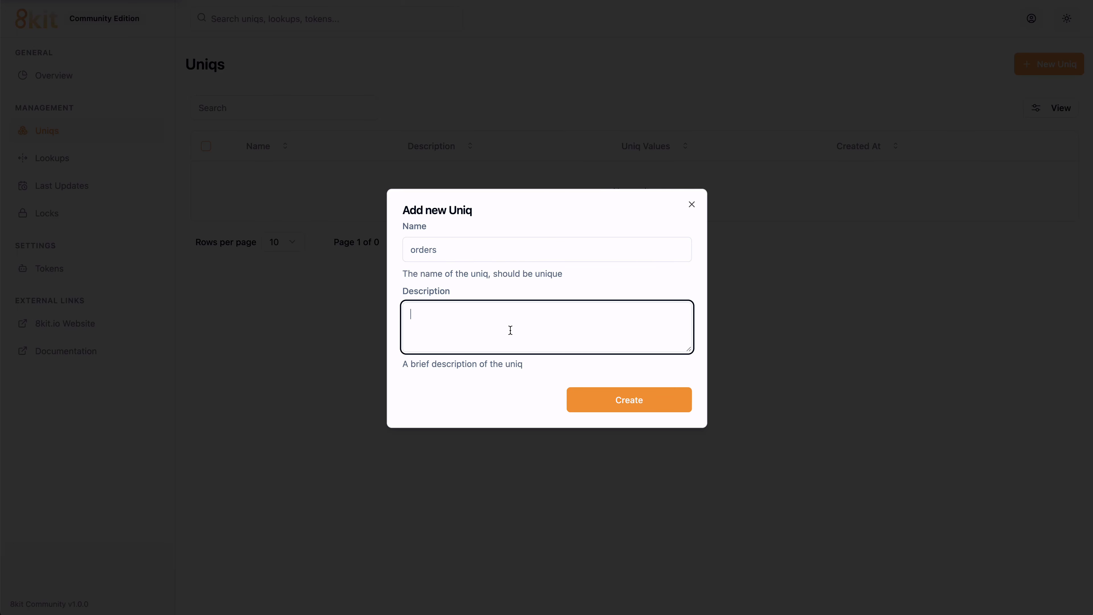
pyautogui.write('Checks which orders have been processed')
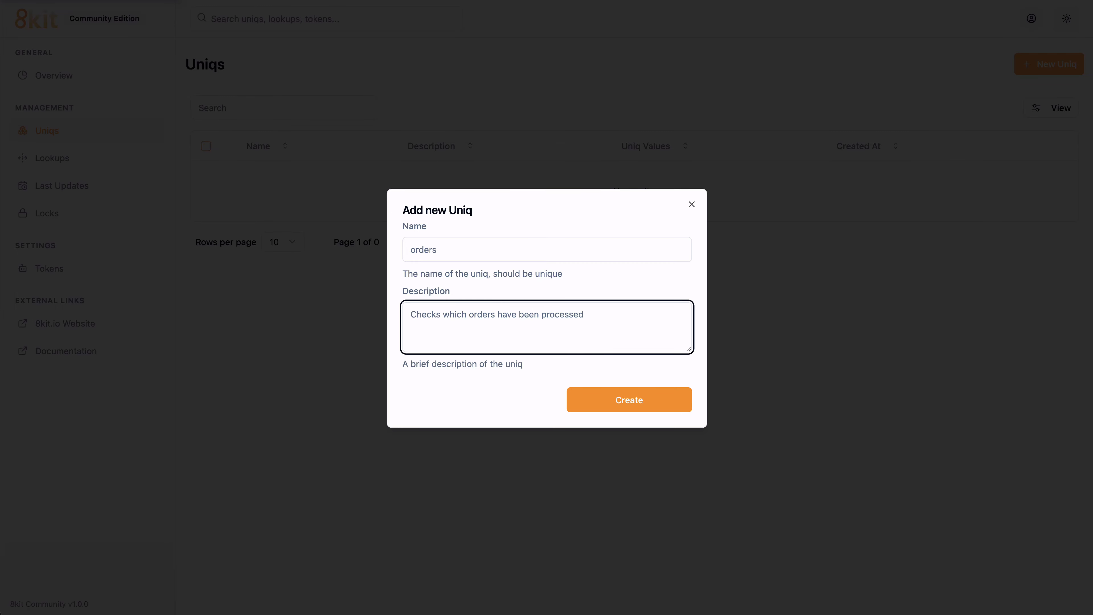
pyautogui.click(628, 401)
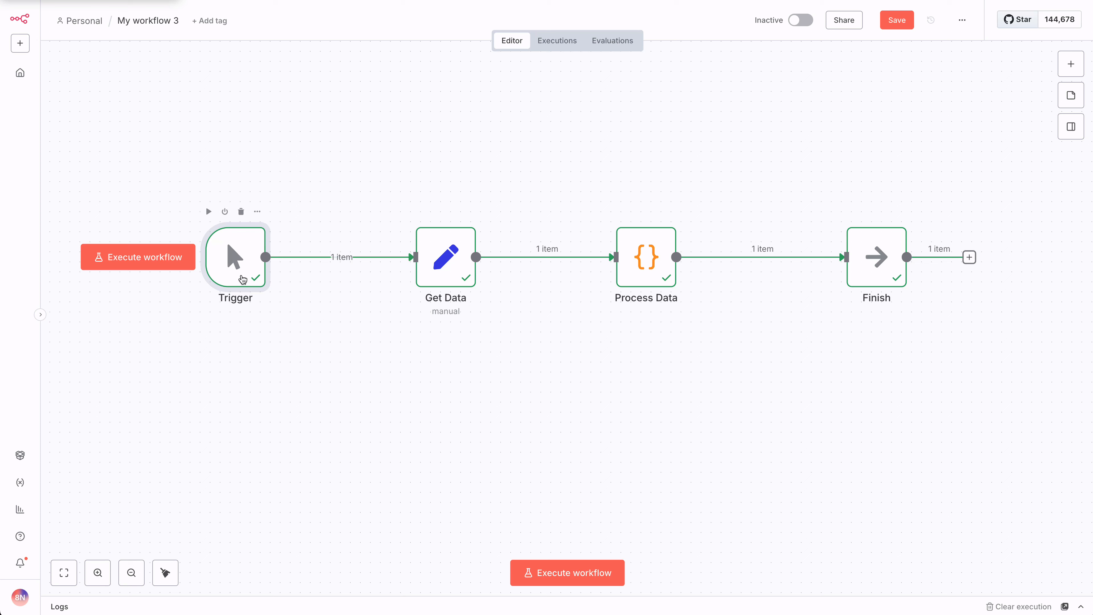
# - Switch back to n8n and shift the Trigger and Get Data nodes away from Process Data to make room
pyautogui.click(252, 264)
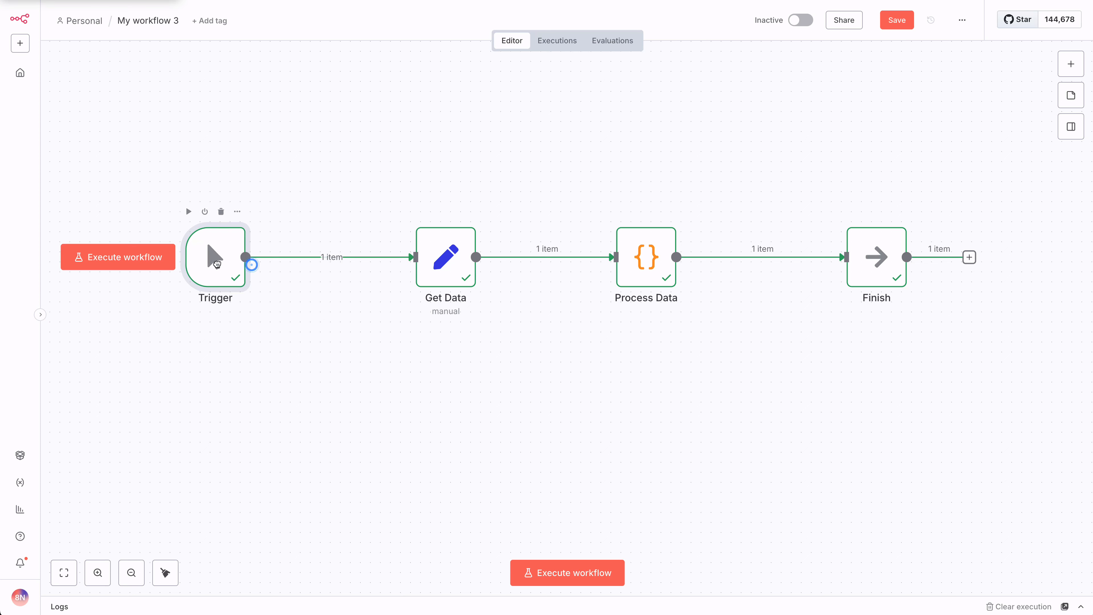
pyautogui.moveTo(216, 263); pyautogui.dragTo(176, 263)
pyautogui.moveTo(433, 277); pyautogui.dragTo(382, 277)
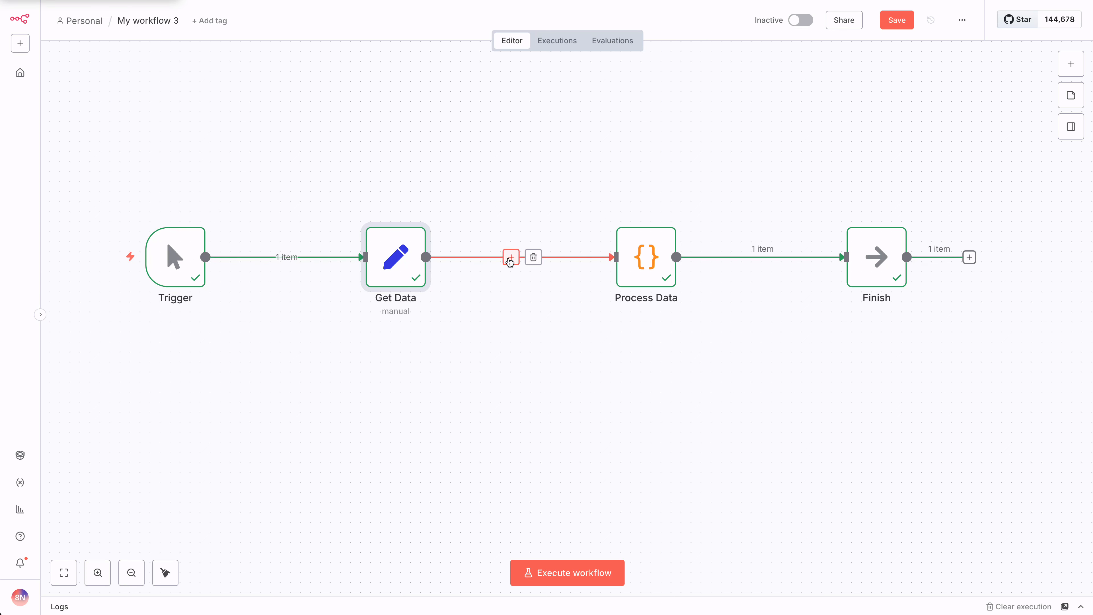
# - Insert an 8kit "Check if values exist in a Uniq collection" node between Get Data and Process Data
pyautogui.click(510, 257)
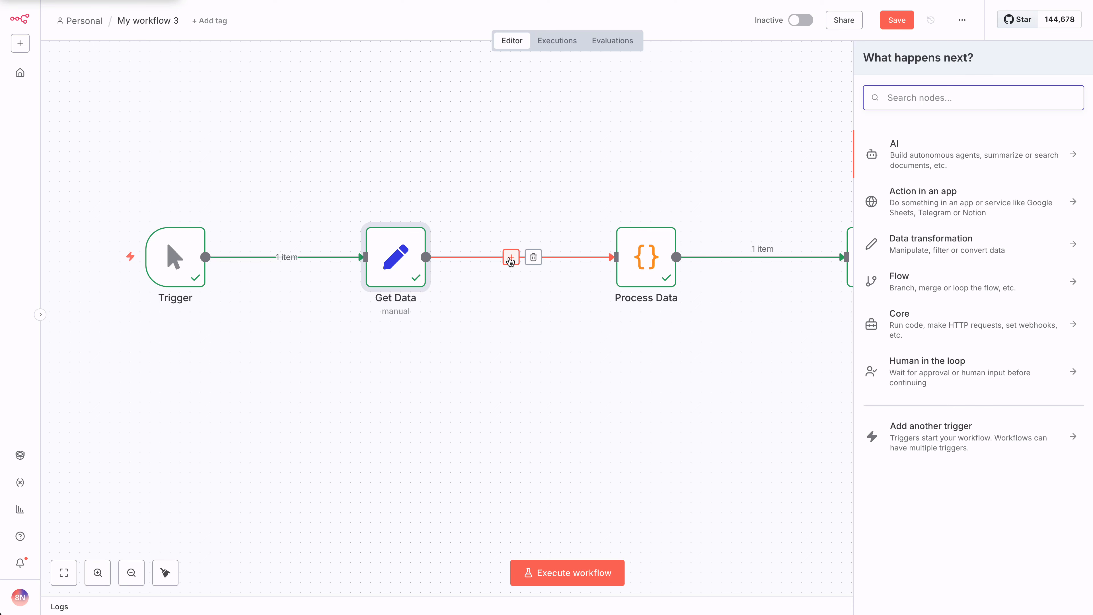
pyautogui.write('8kit')
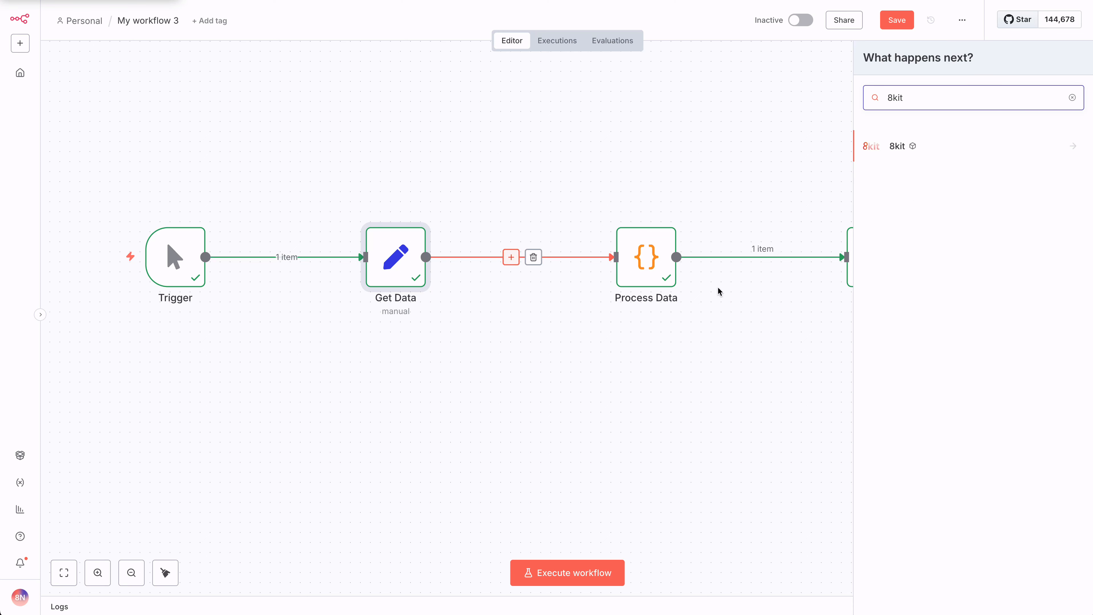
pyautogui.click(938, 145)
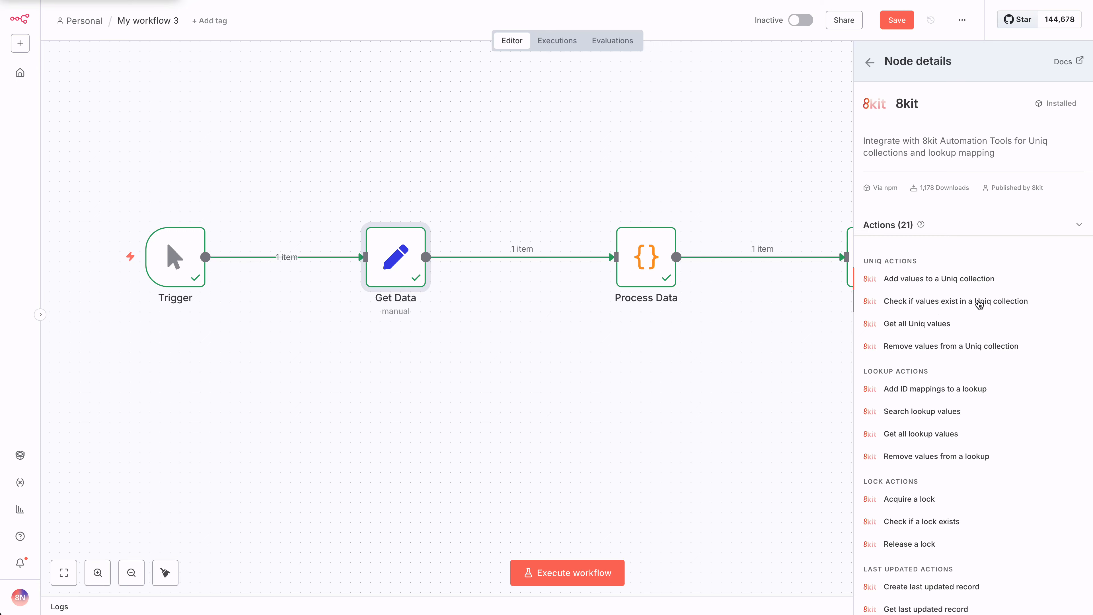
pyautogui.click(979, 303)
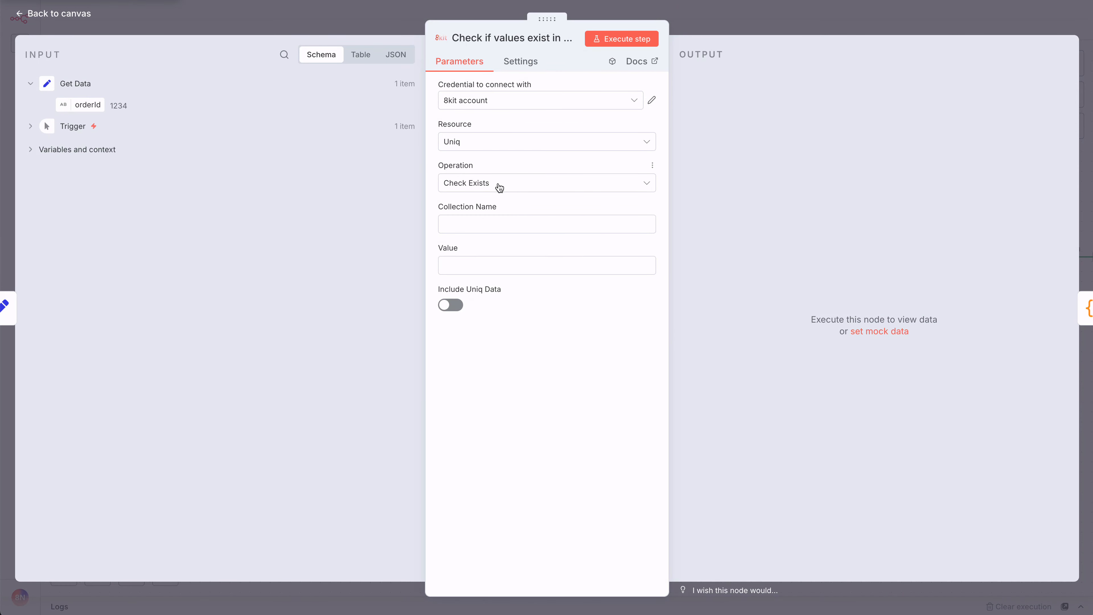
# - Set the check node's collection name to "orders" and its value to Get Data's orderId, {{ $json.orderId }}, and return to the canvas
pyautogui.click(471, 225)
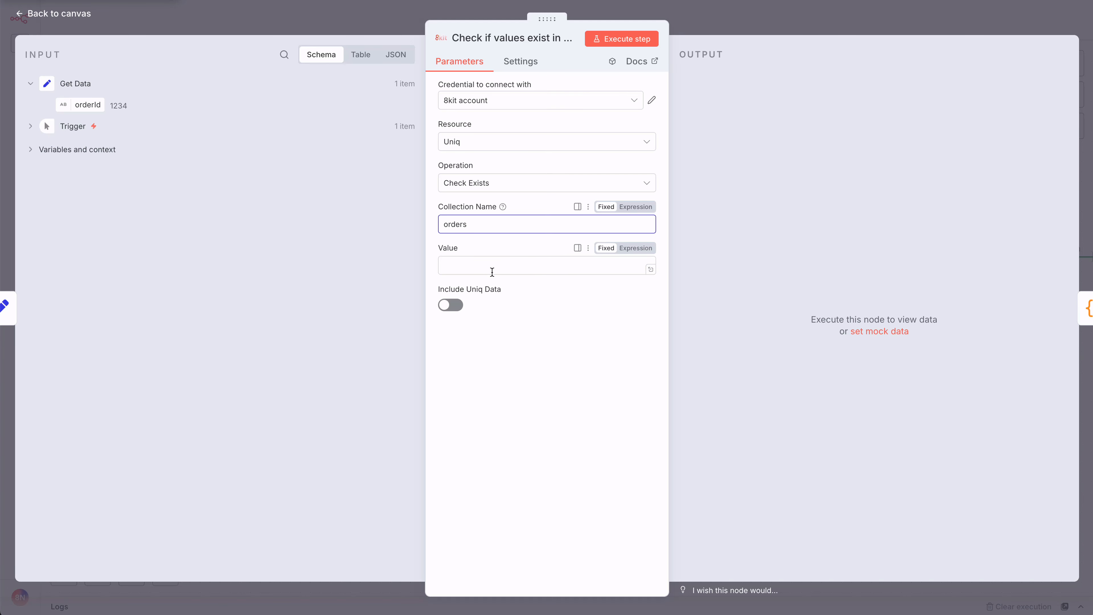
pyautogui.click(492, 268)
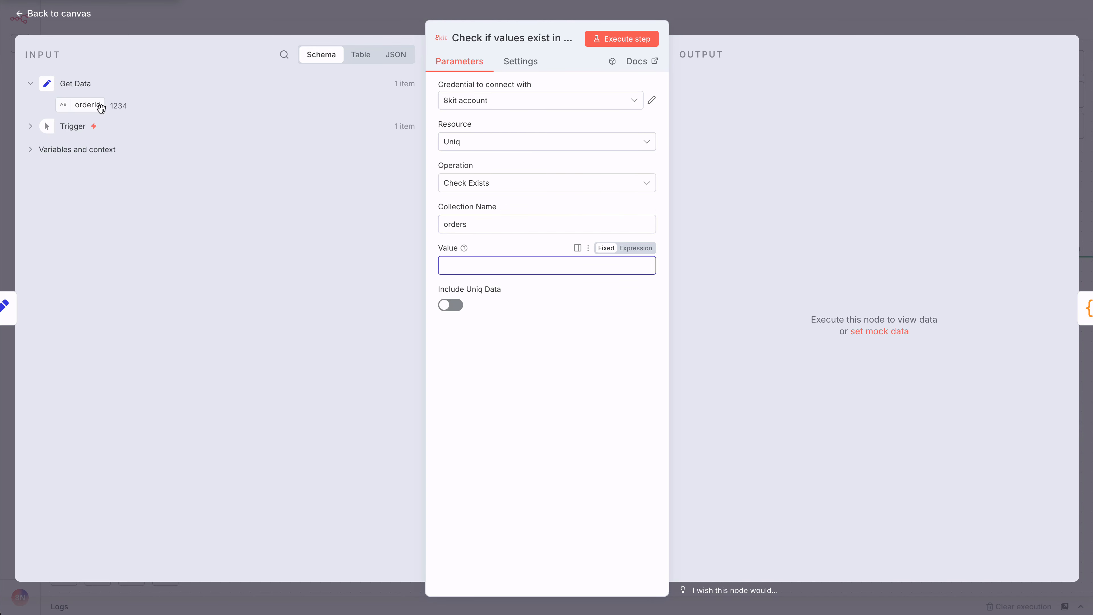
pyautogui.moveTo(101, 109); pyautogui.dragTo(470, 266)
pyautogui.click(529, 449)
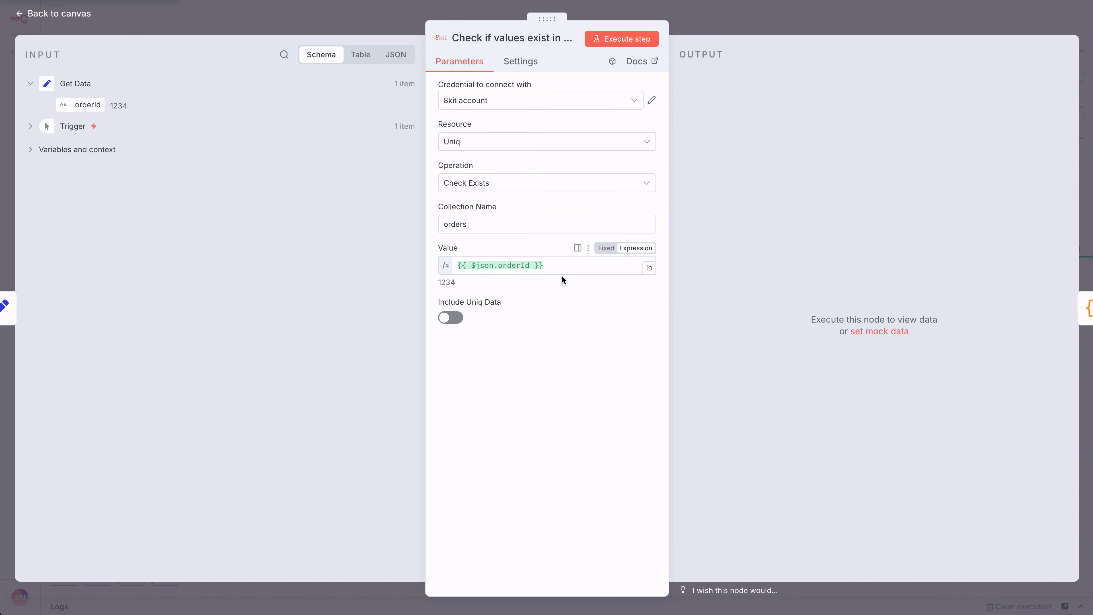
pyautogui.click(49, 17)
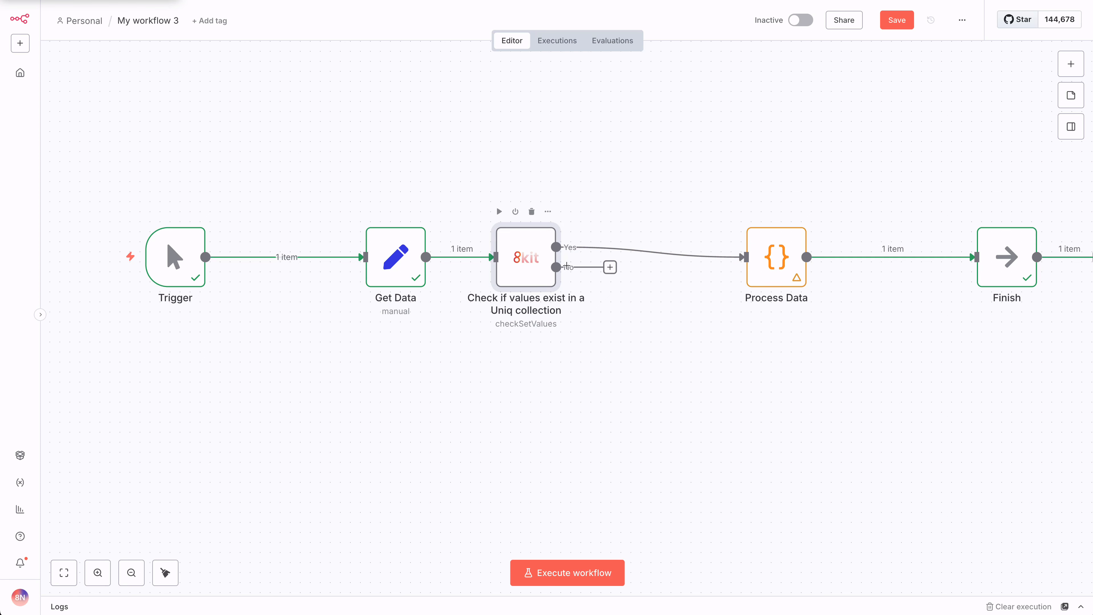
# - Remove the check node's Yes connection to Process Data, move Process Data below the row and connect the No output to it
pyautogui.moveTo(578, 248)
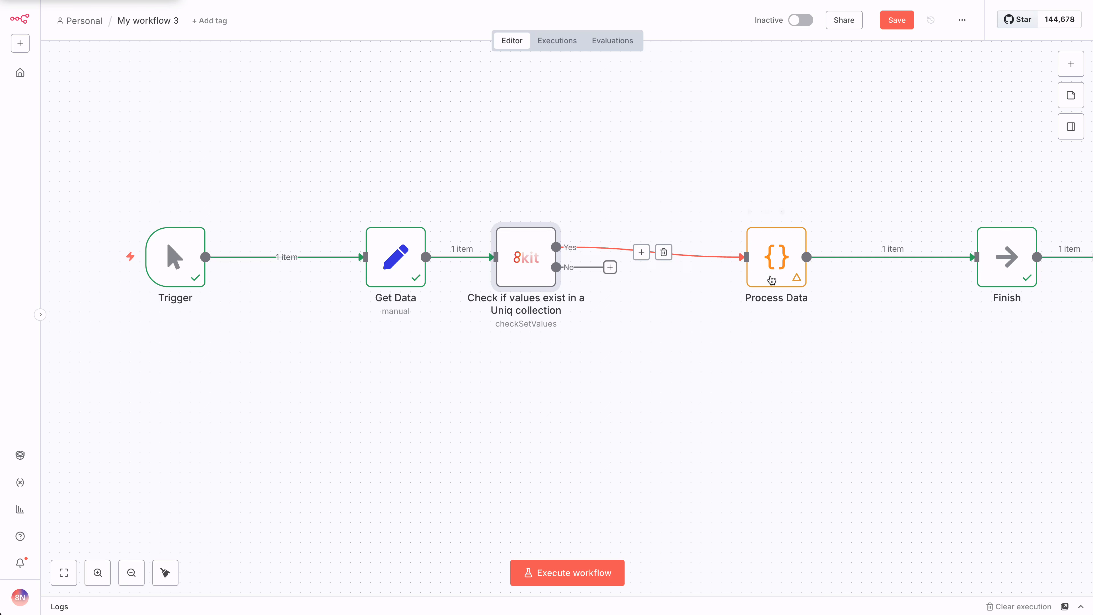
pyautogui.click(664, 253)
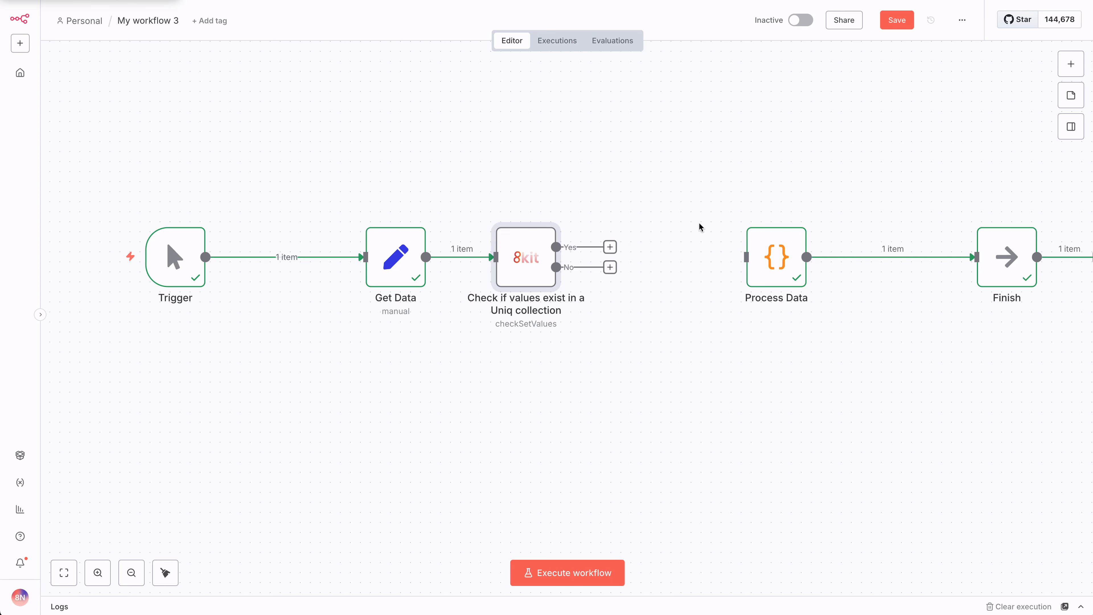
pyautogui.moveTo(770, 265); pyautogui.dragTo(749, 396)
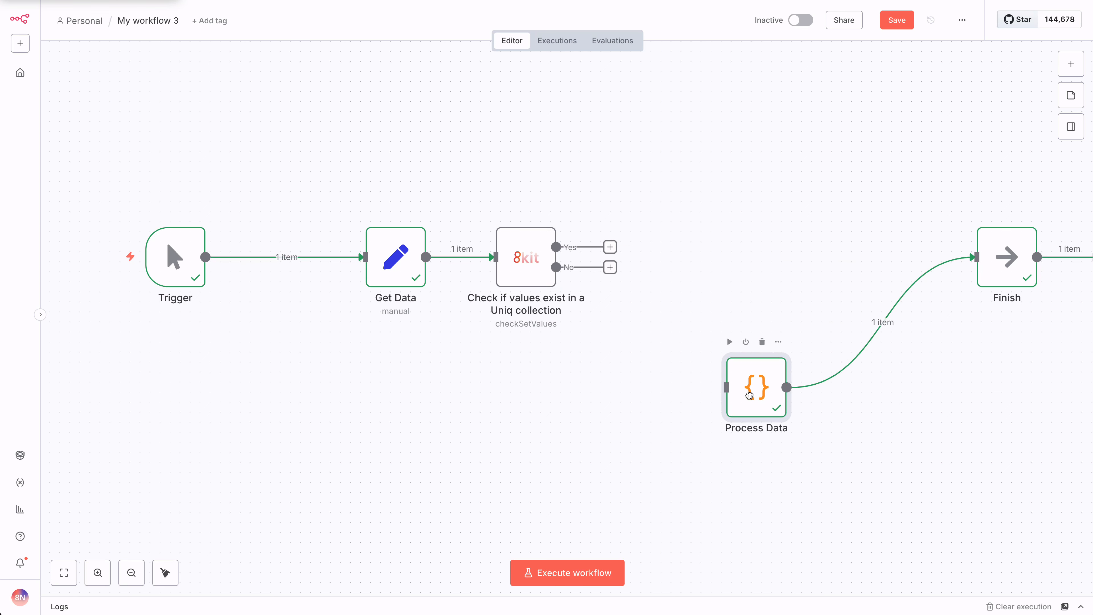
pyautogui.moveTo(610, 267); pyautogui.dragTo(707, 386)
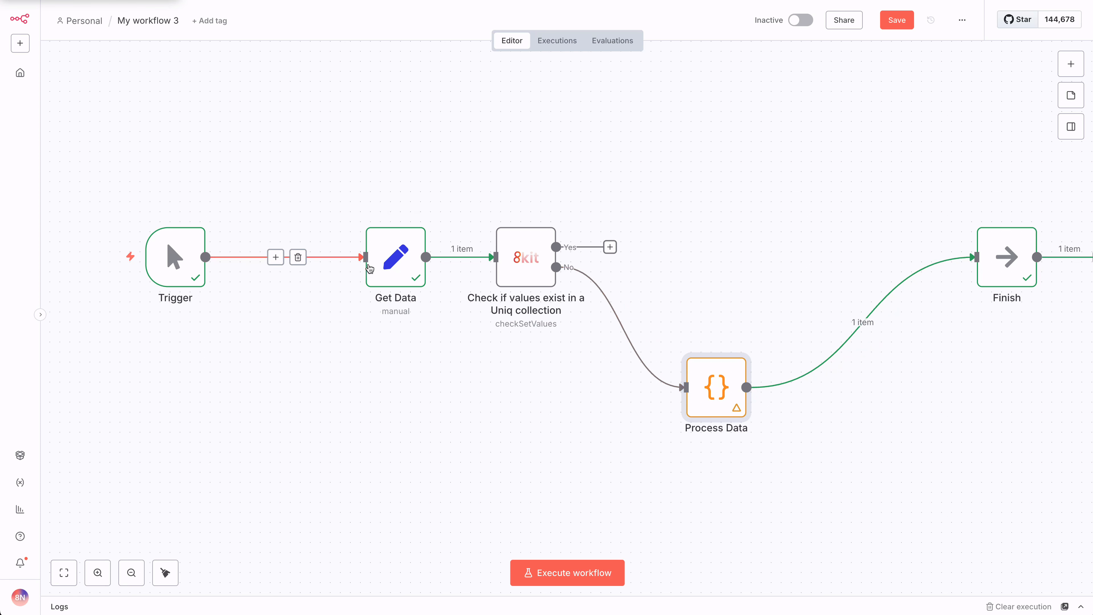
# - Move Get Data closer to Trigger, shift Finish slightly inward and connect the check node's Yes output to Finish
pyautogui.moveTo(369, 268); pyautogui.dragTo(329, 268)
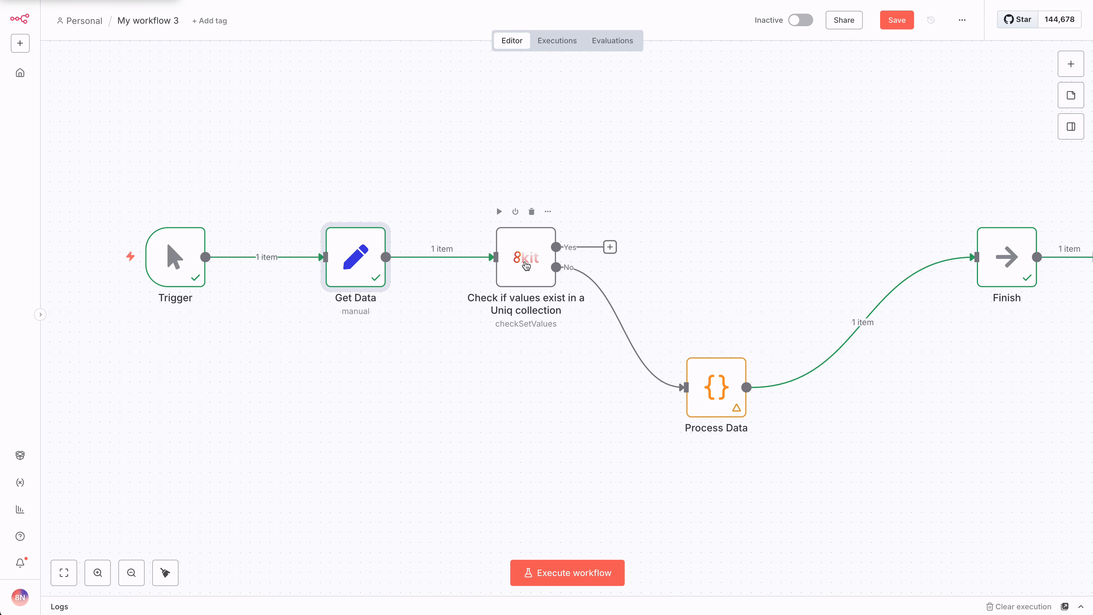
pyautogui.moveTo(575, 270)
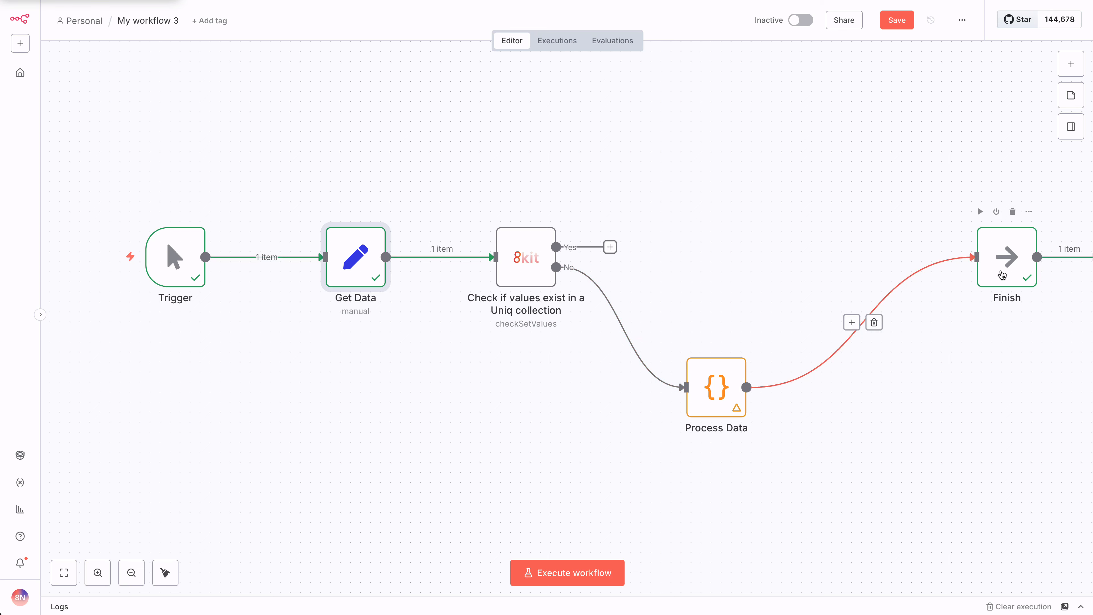
pyautogui.moveTo(998, 275); pyautogui.dragTo(968, 270)
pyautogui.click(848, 423)
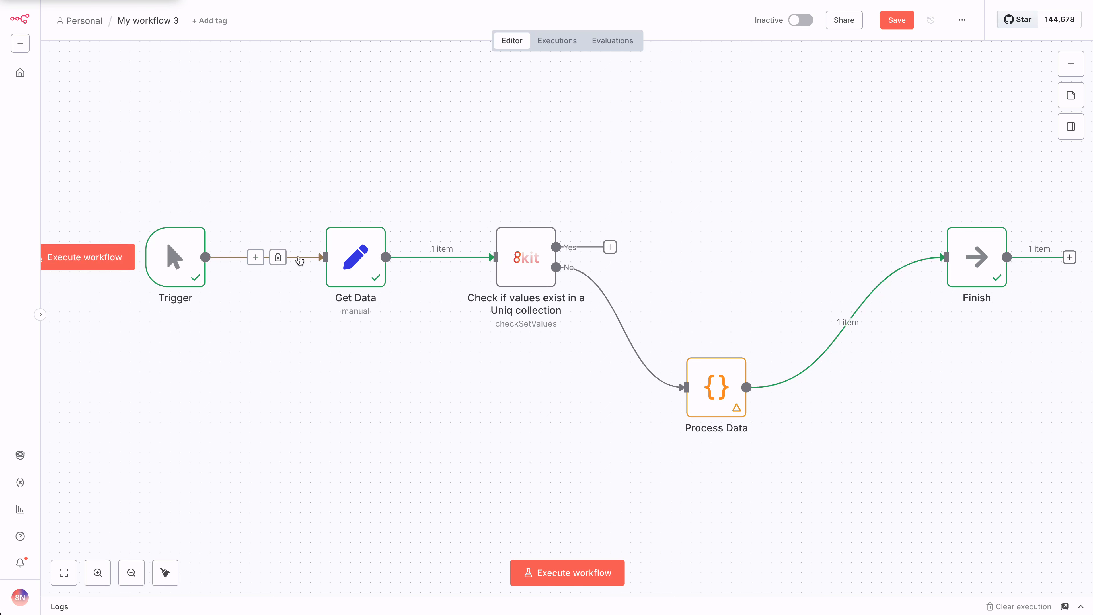
pyautogui.moveTo(613, 247); pyautogui.dragTo(969, 247)
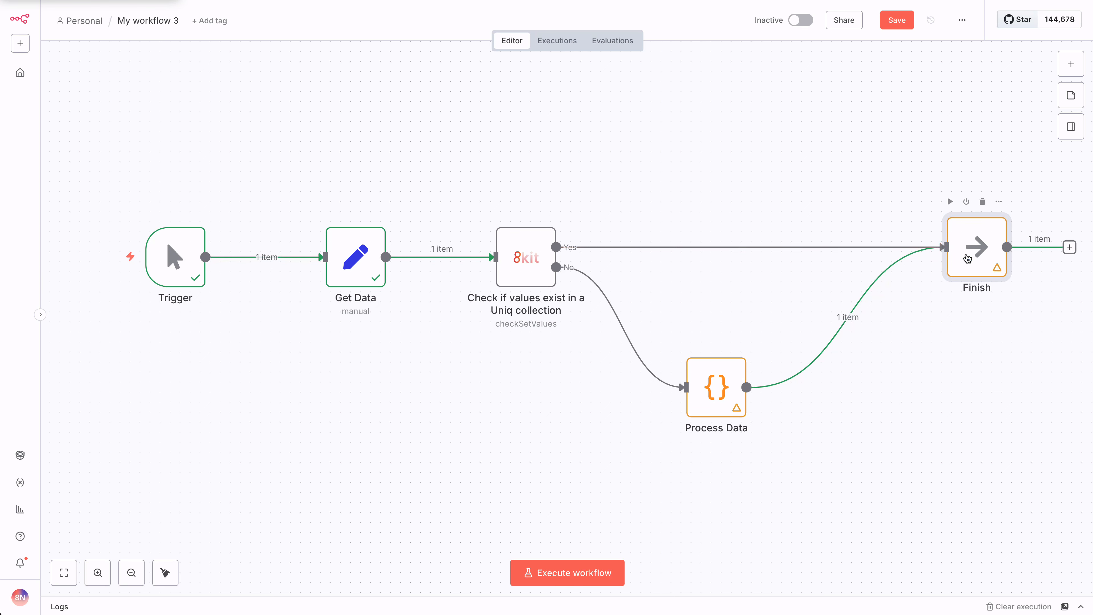
pyautogui.click(938, 349)
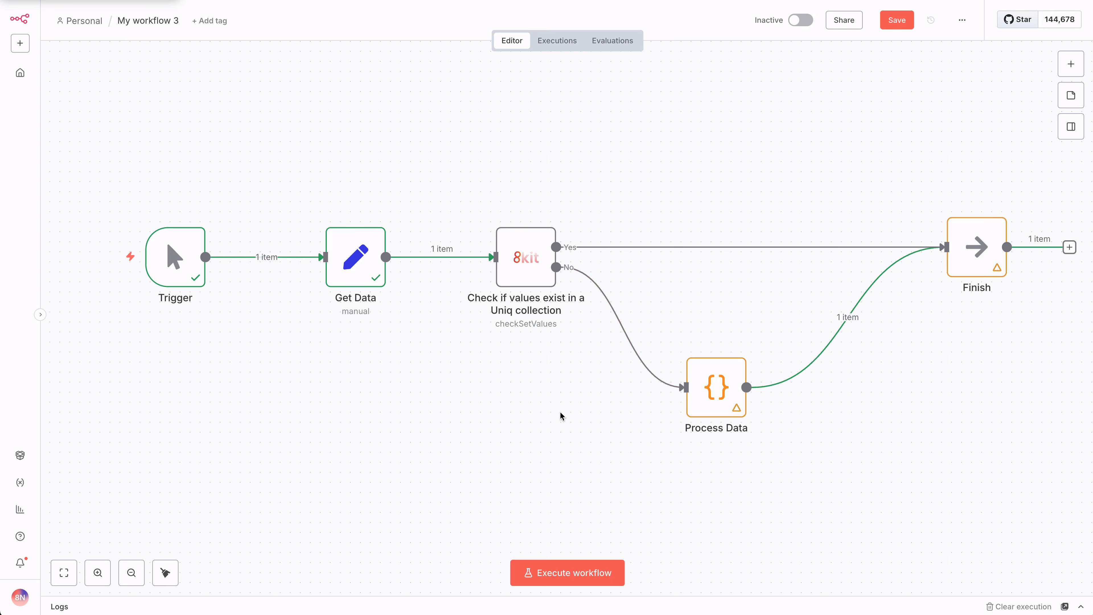
# - Execute the whole workflow twice with the uniq check in place
pyautogui.click(570, 582)
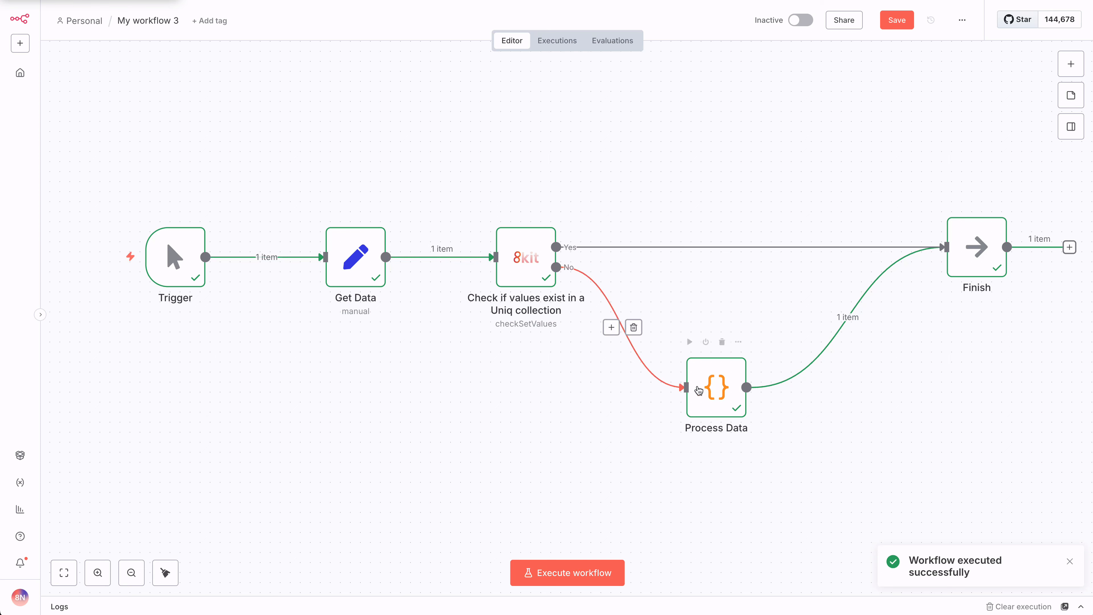
pyautogui.click(565, 575)
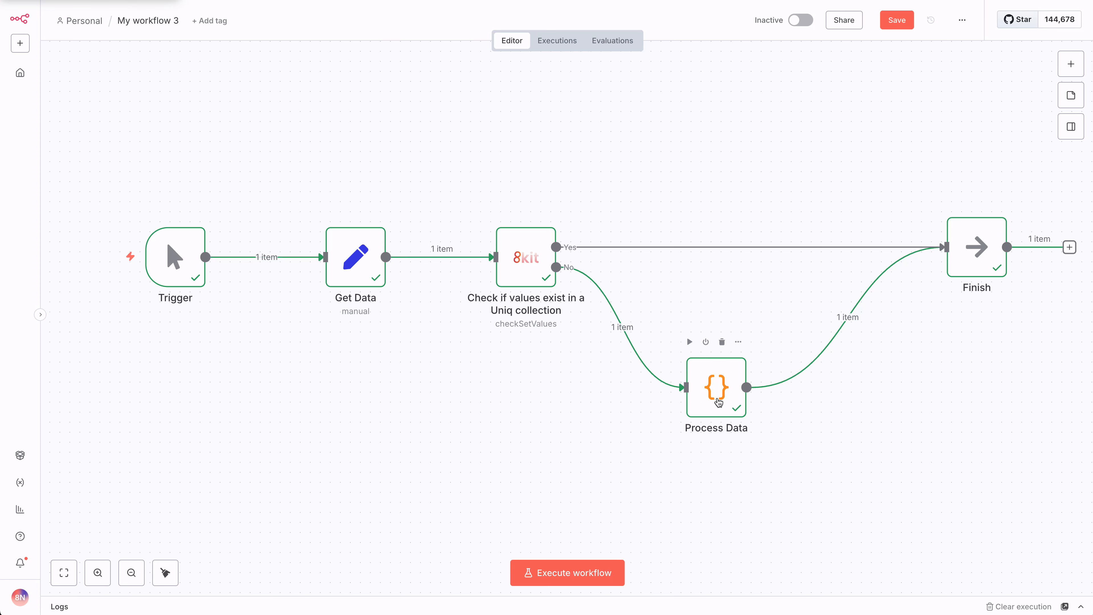
# - Shift the Trigger, Get Data, check and Process Data nodes away from Finish to free space after Process Data
pyautogui.moveTo(112, 183); pyautogui.dragTo(559, 357)
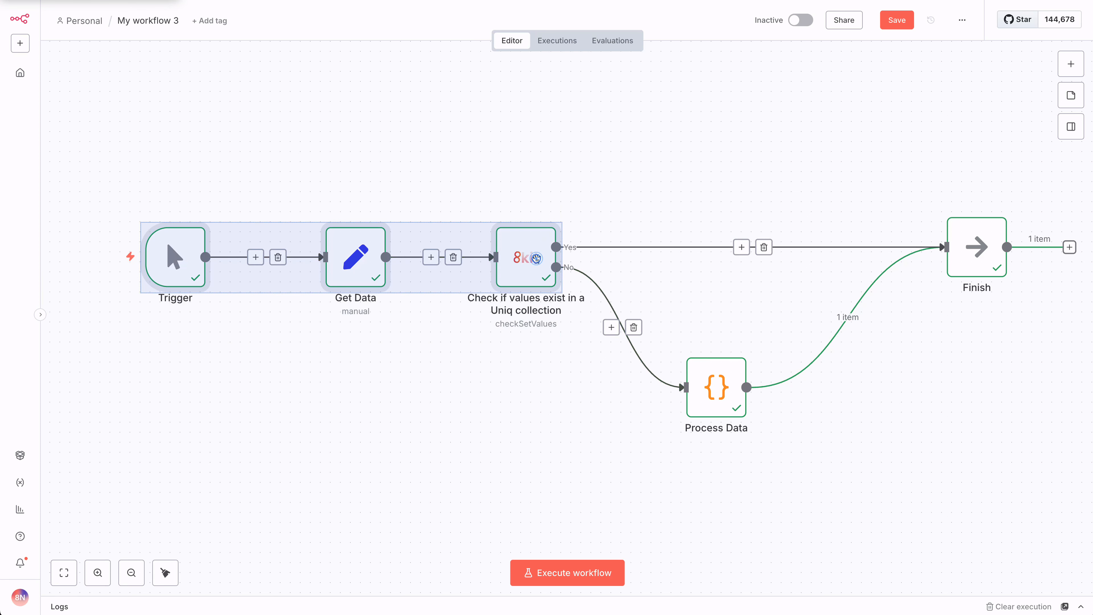
pyautogui.moveTo(535, 257); pyautogui.dragTo(476, 257)
pyautogui.moveTo(708, 383); pyautogui.dragTo(618, 383)
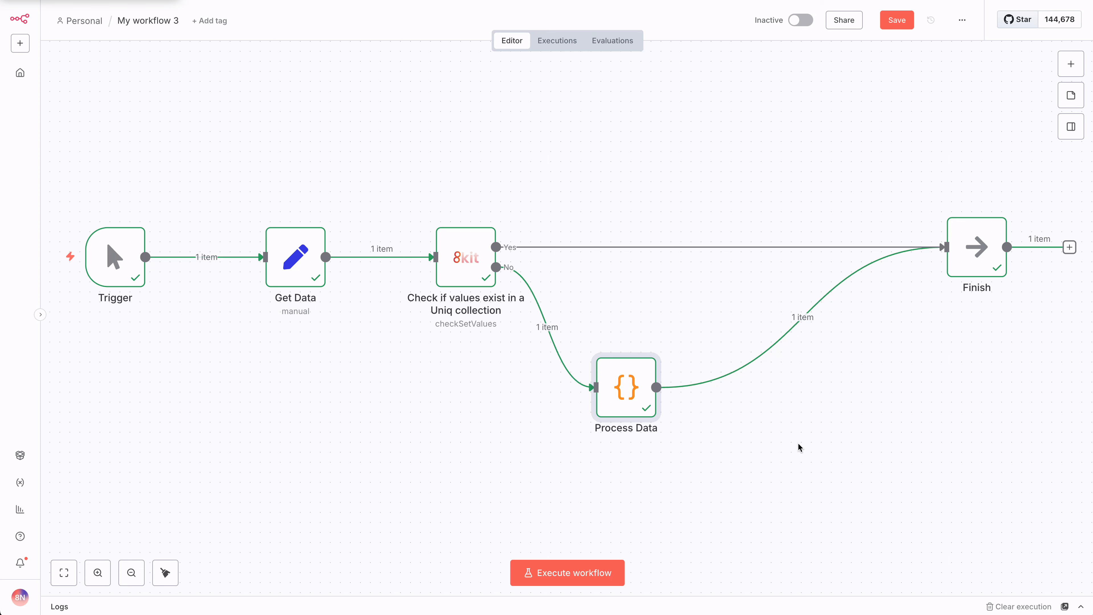
# - Insert the 8kit action Add values to a Uniq collection between Process Data and Finish
pyautogui.moveTo(666, 366)
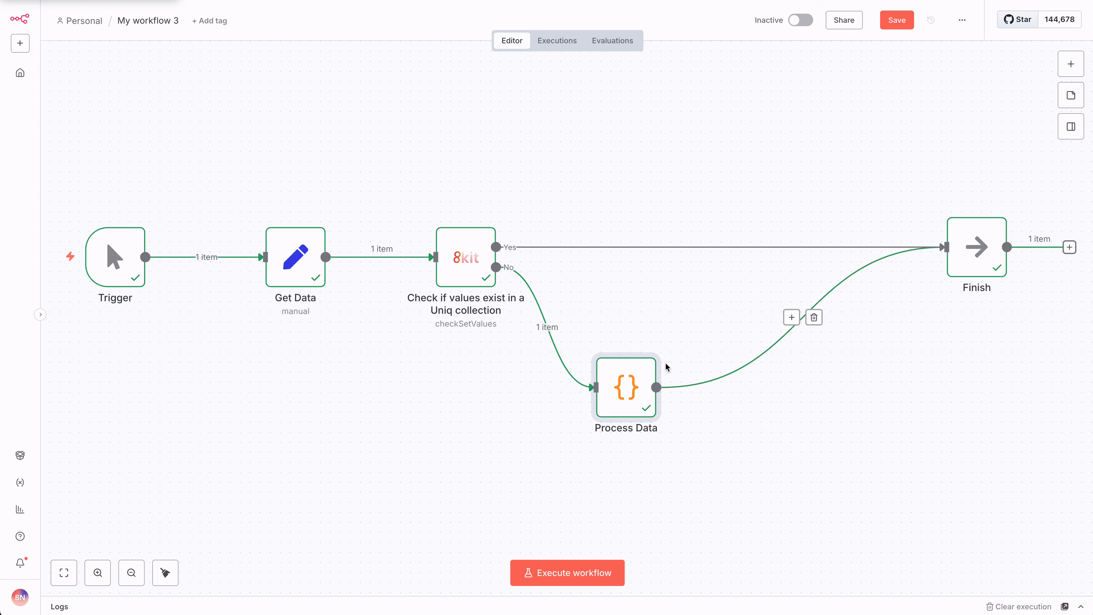
pyautogui.click(792, 318)
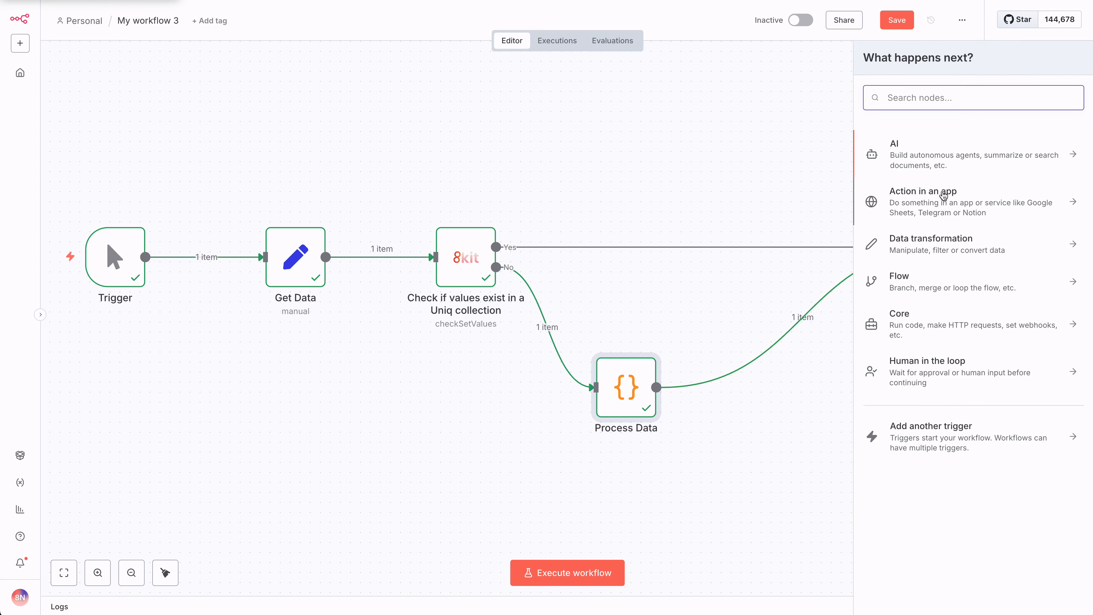
pyautogui.write('8kit')
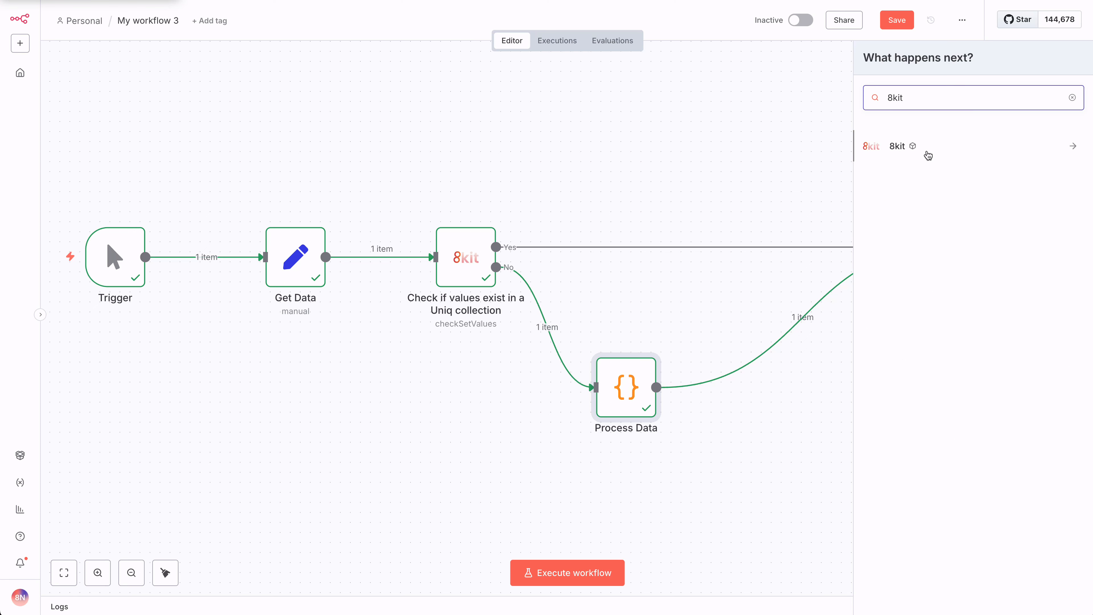
pyautogui.click(939, 146)
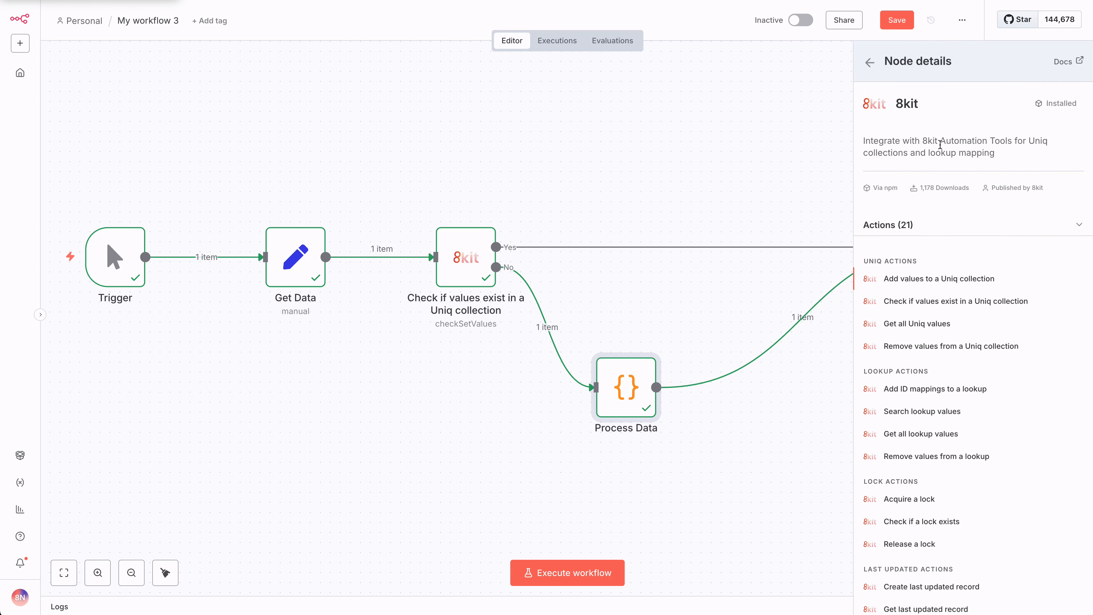
pyautogui.click(915, 278)
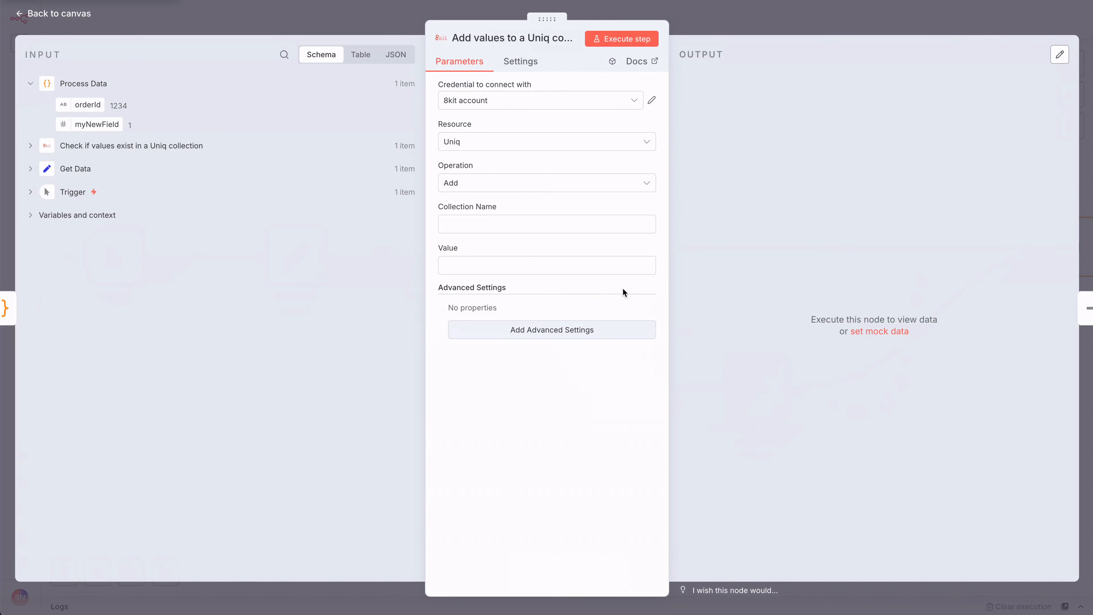
# - Set the add node's collection name to orders and its value to Process Data's orderId, and move Finish closer to it
pyautogui.click(498, 225)
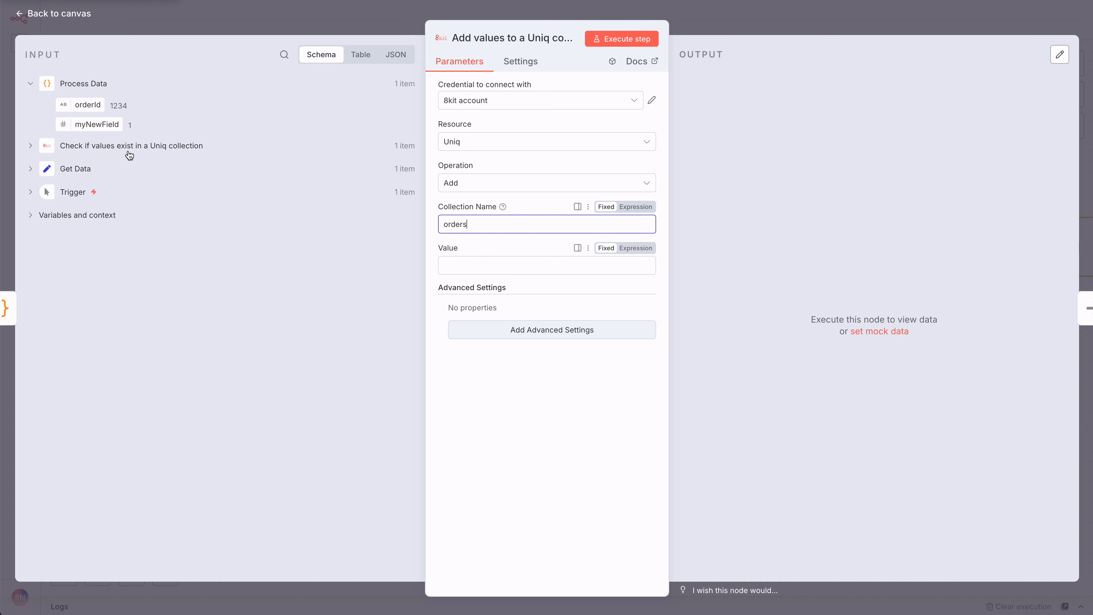
pyautogui.moveTo(88, 105); pyautogui.dragTo(469, 266)
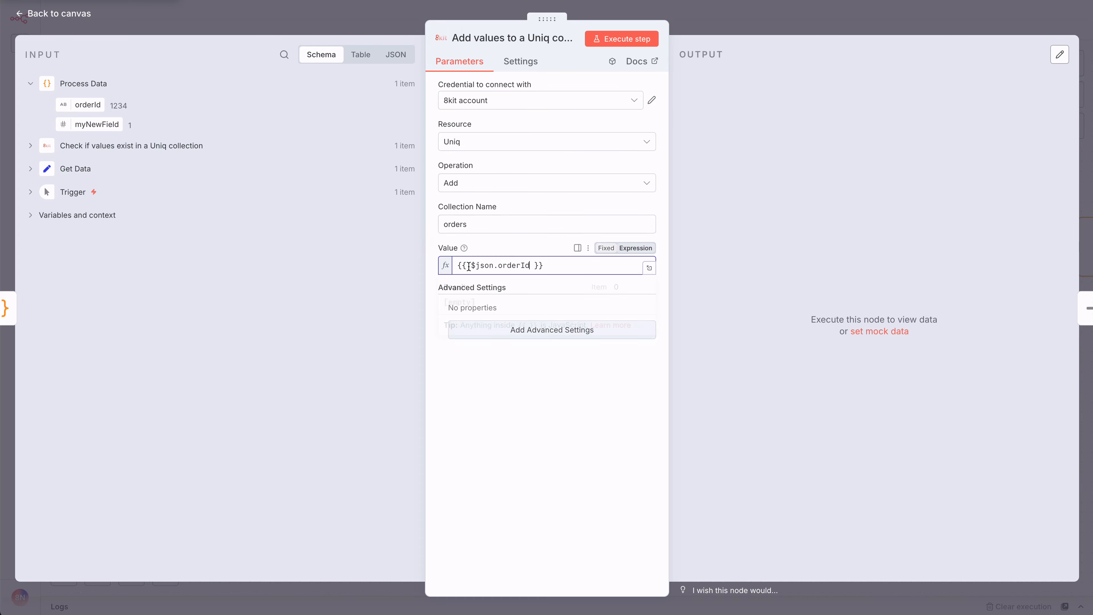
pyautogui.click(57, 18)
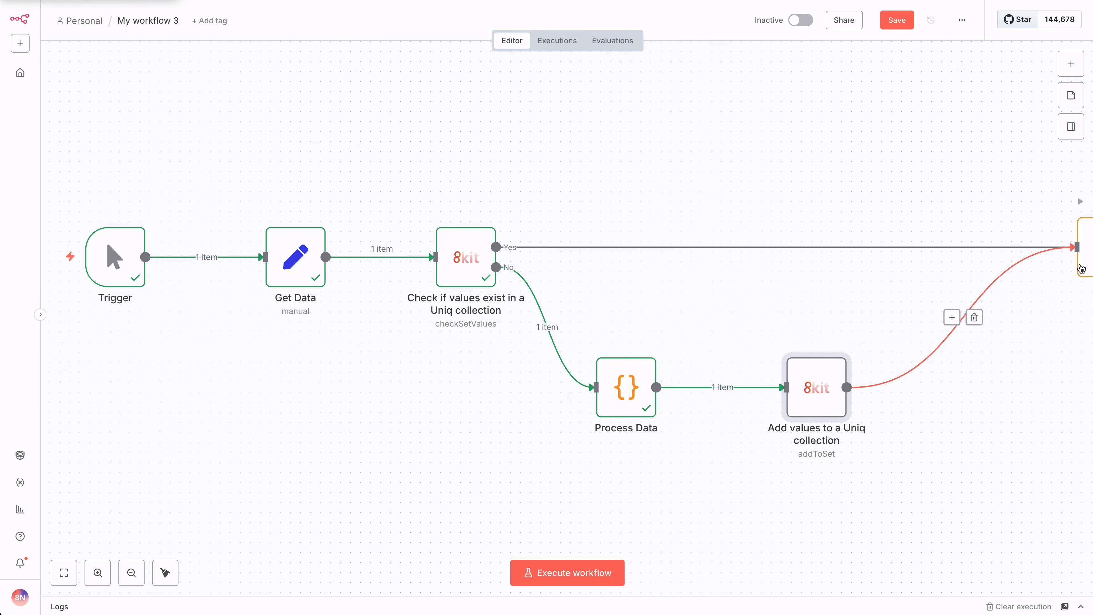
pyautogui.moveTo(1080, 269); pyautogui.dragTo(947, 269)
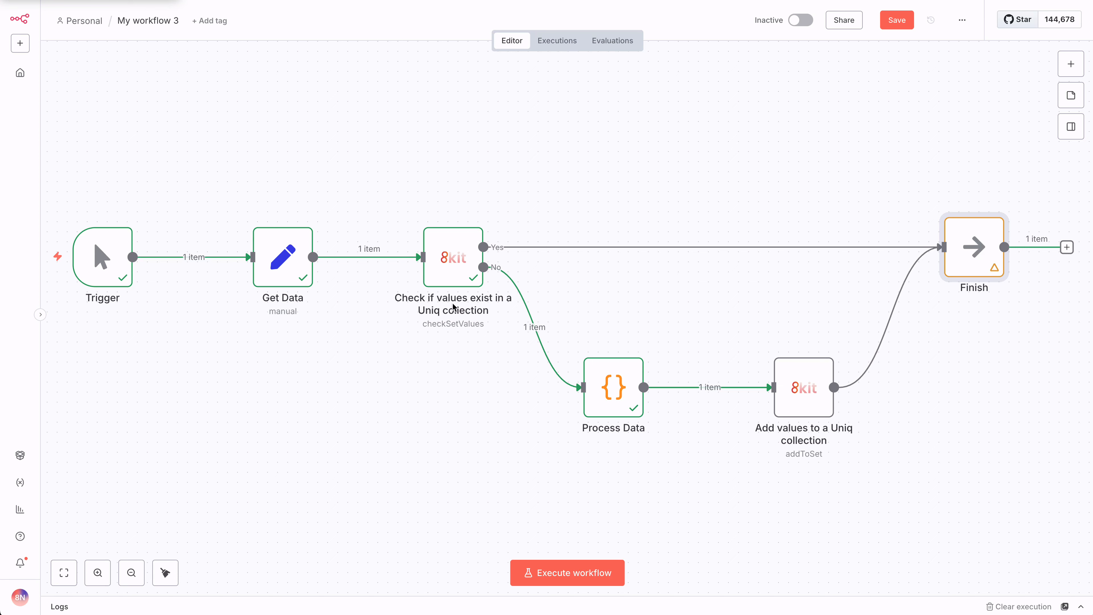
# - Rename the 8kit check node to "Have we processed this before?"
pyautogui.click(452, 261)
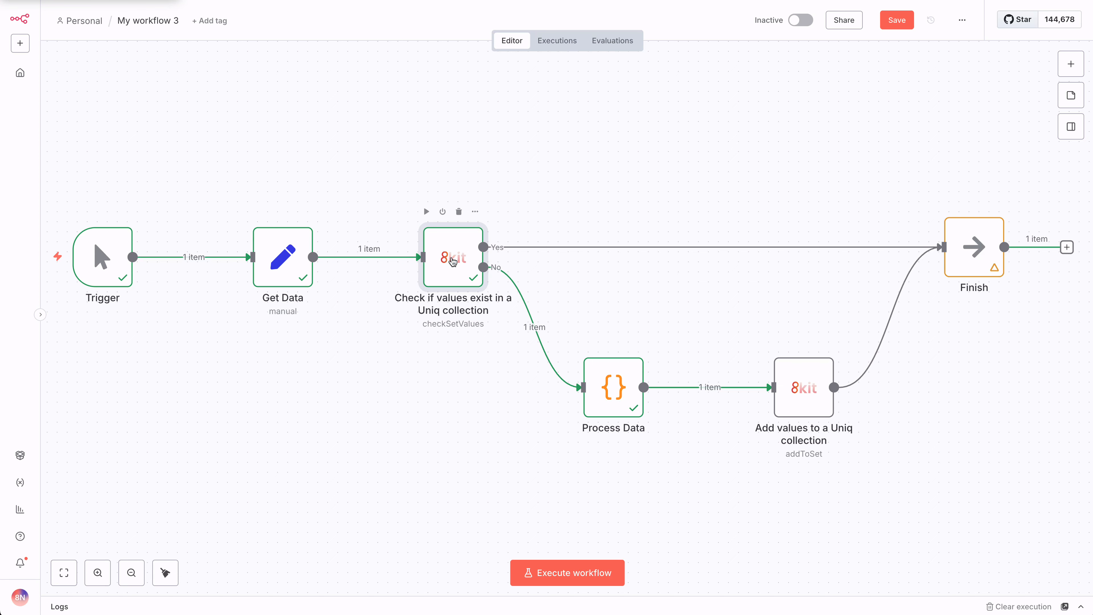
pyautogui.doubleClick(453, 237)
pyautogui.click(476, 38)
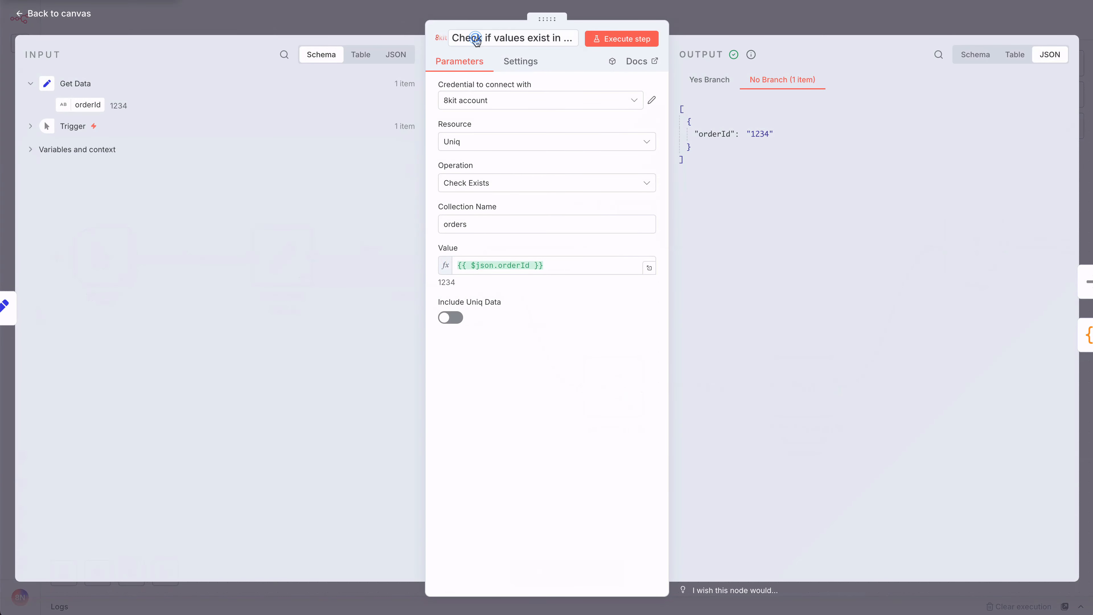
pyautogui.write('Have we ')
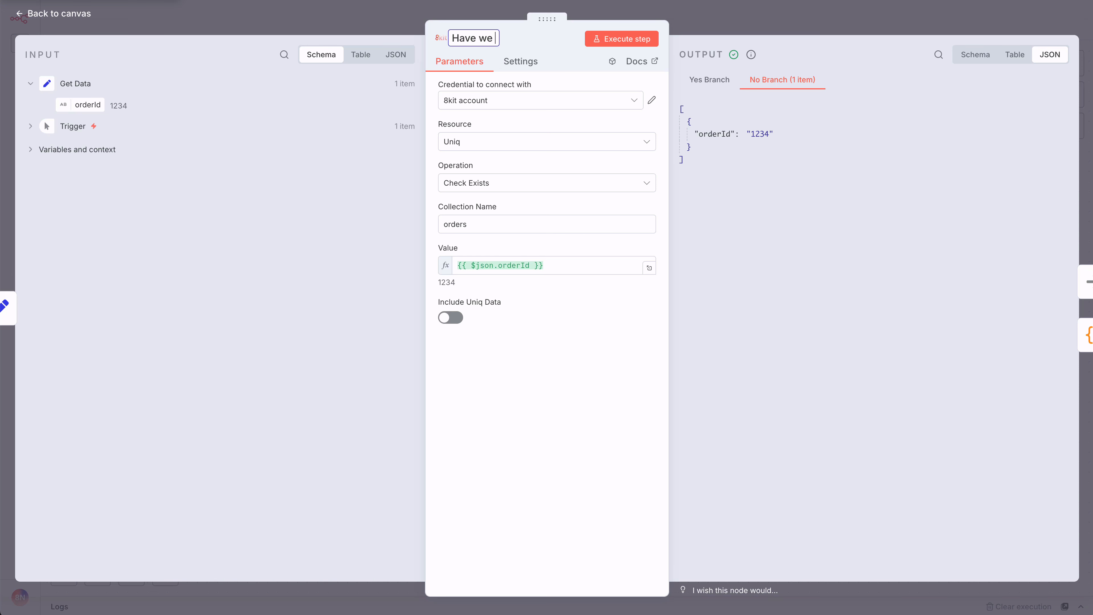
pyautogui.write('processed this b')
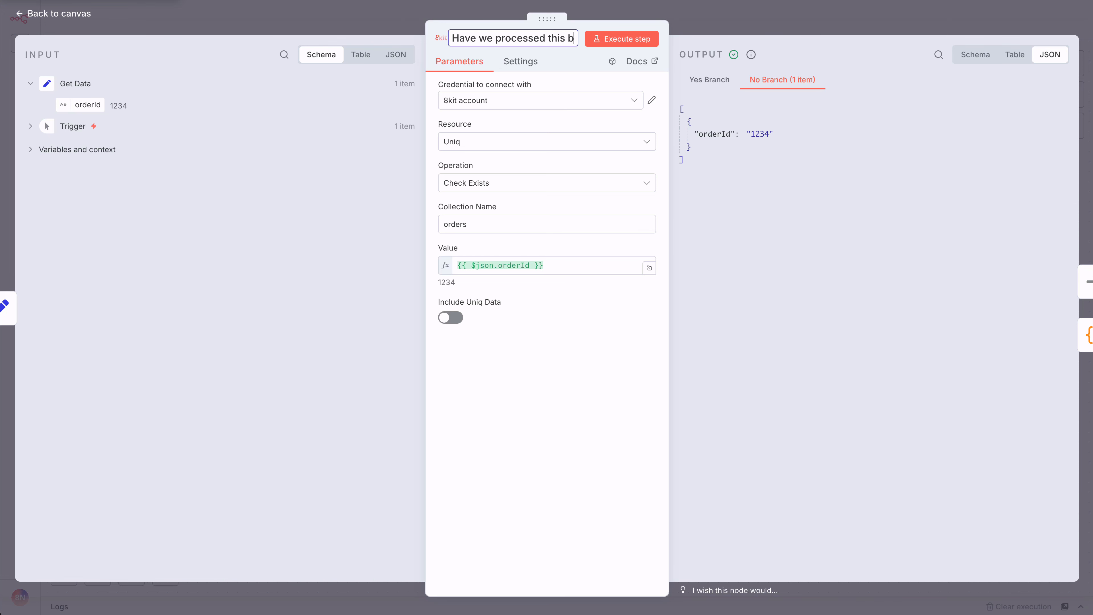
pyautogui.write('efore>?')
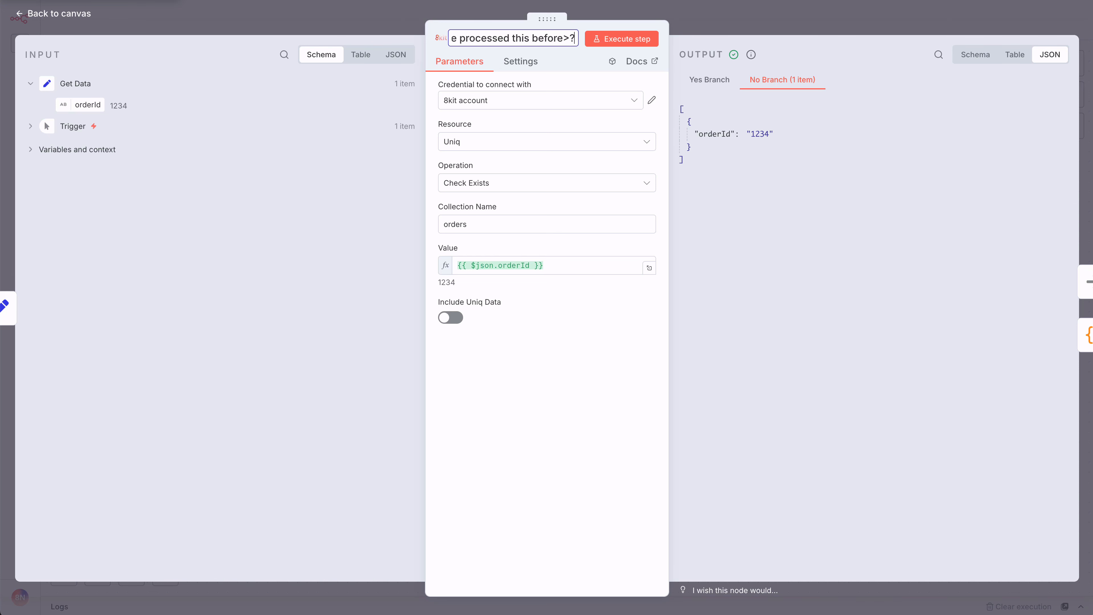
pyautogui.press('BackSpace')
pyautogui.press('BackSpace')
pyautogui.write('?')
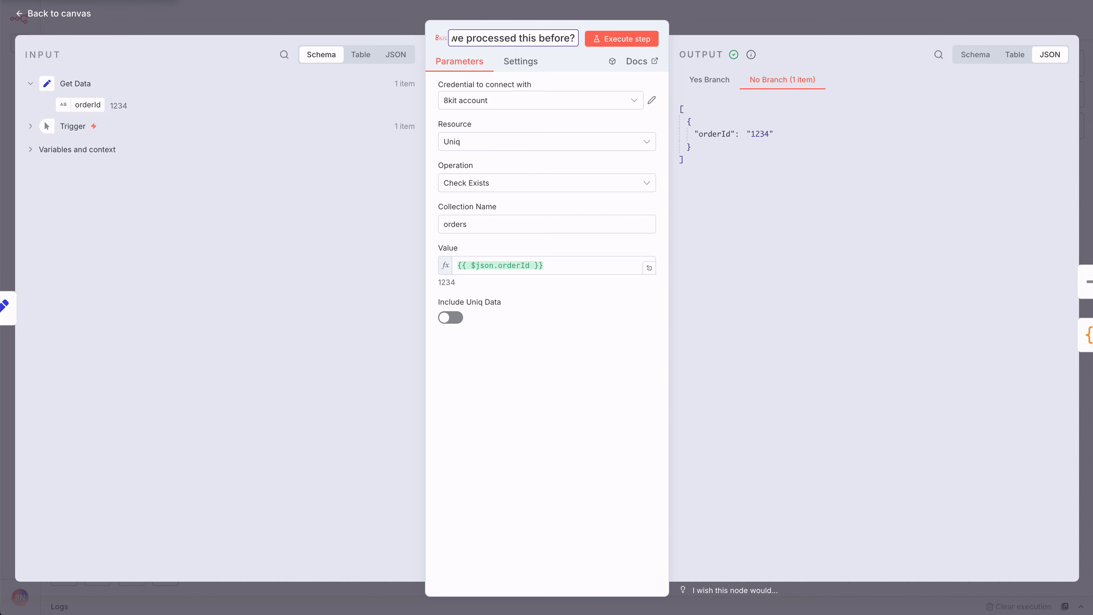
pyautogui.click(26, 14)
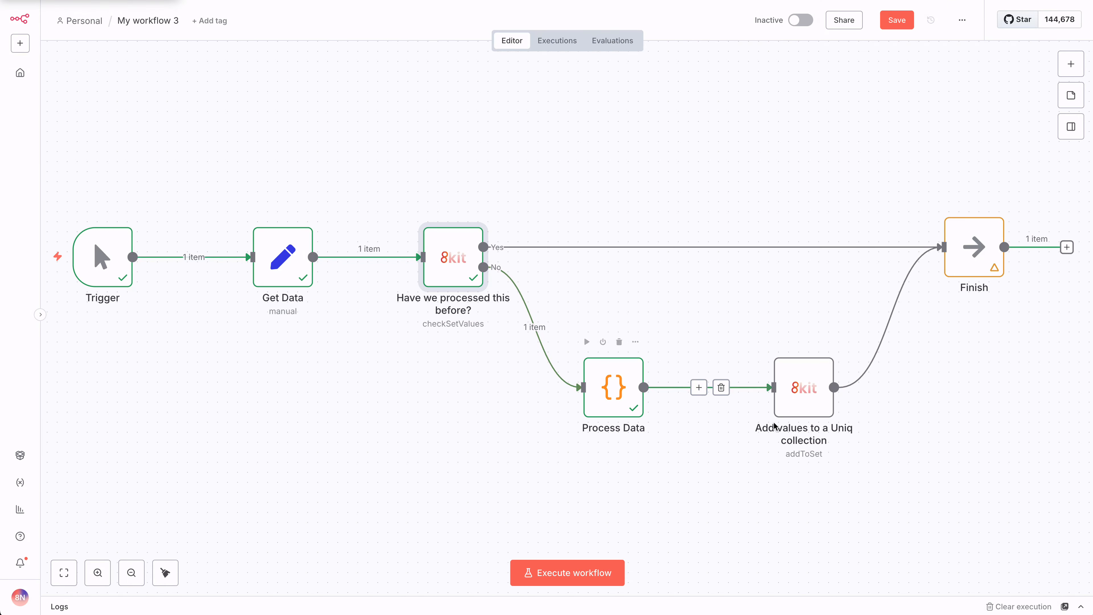
# - Rename the Add values to a Uniq collection node to "Register this data as being processed"
pyautogui.click(794, 430)
pyautogui.doubleClick(797, 403)
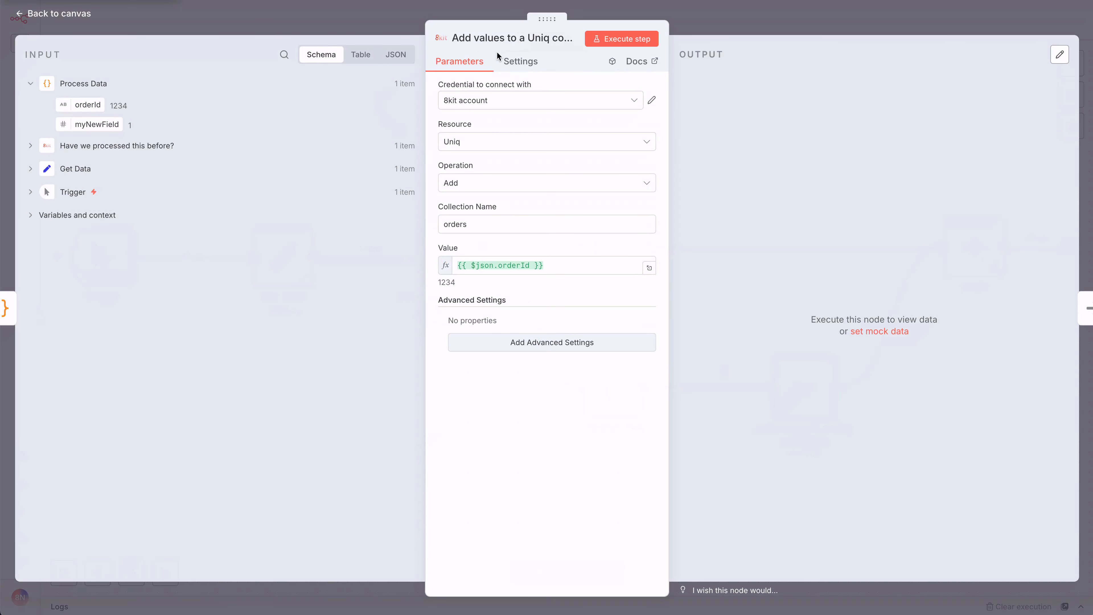
pyautogui.click(534, 37)
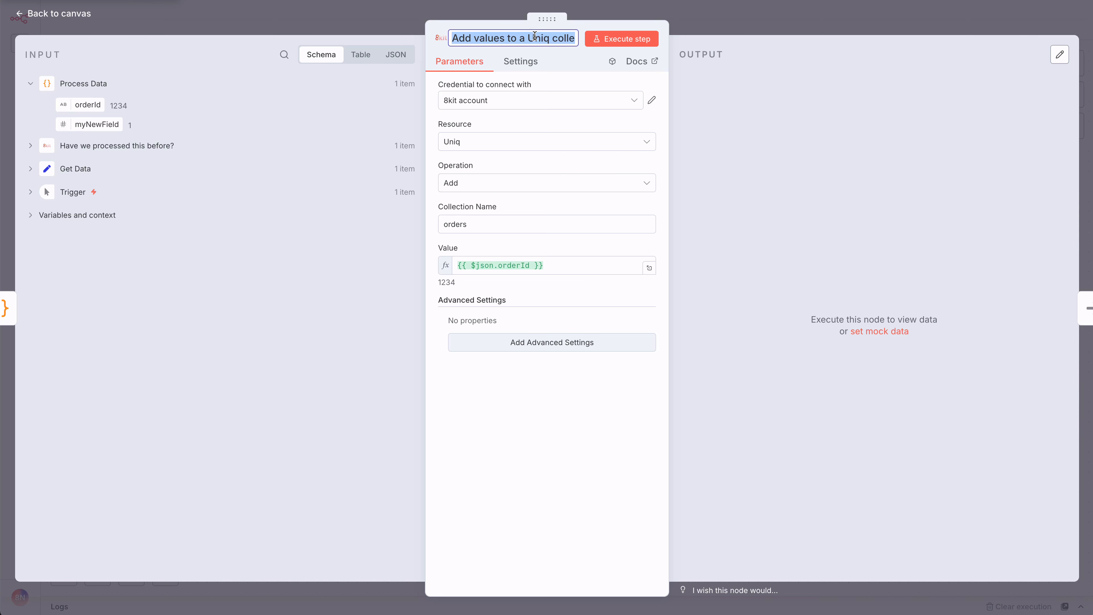
pyautogui.write('S')
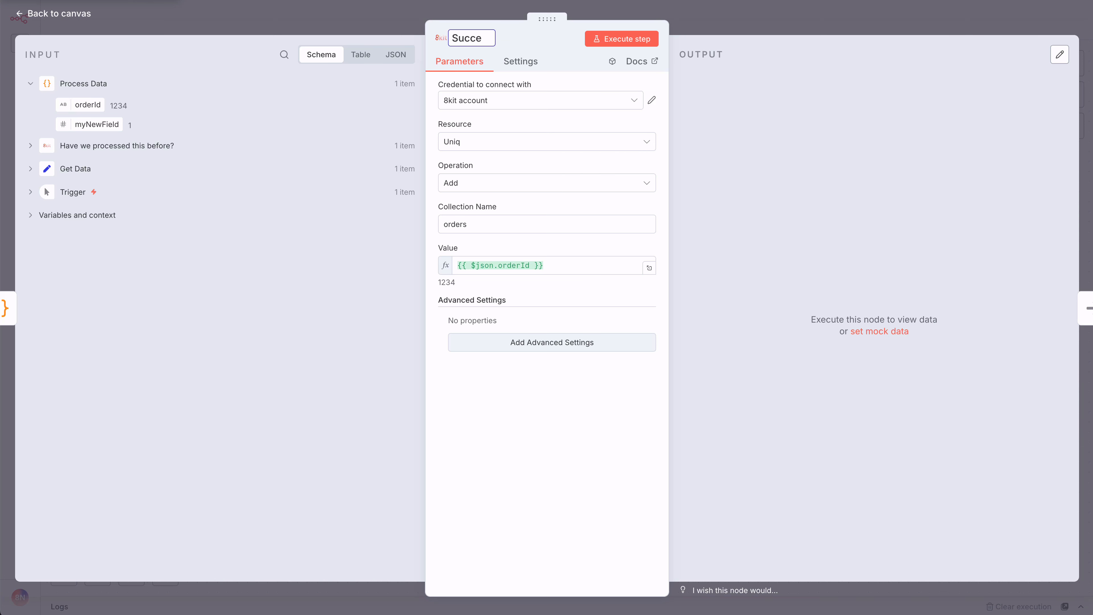
pyautogui.press('BackSpace')
pyautogui.write('Register this data as b')
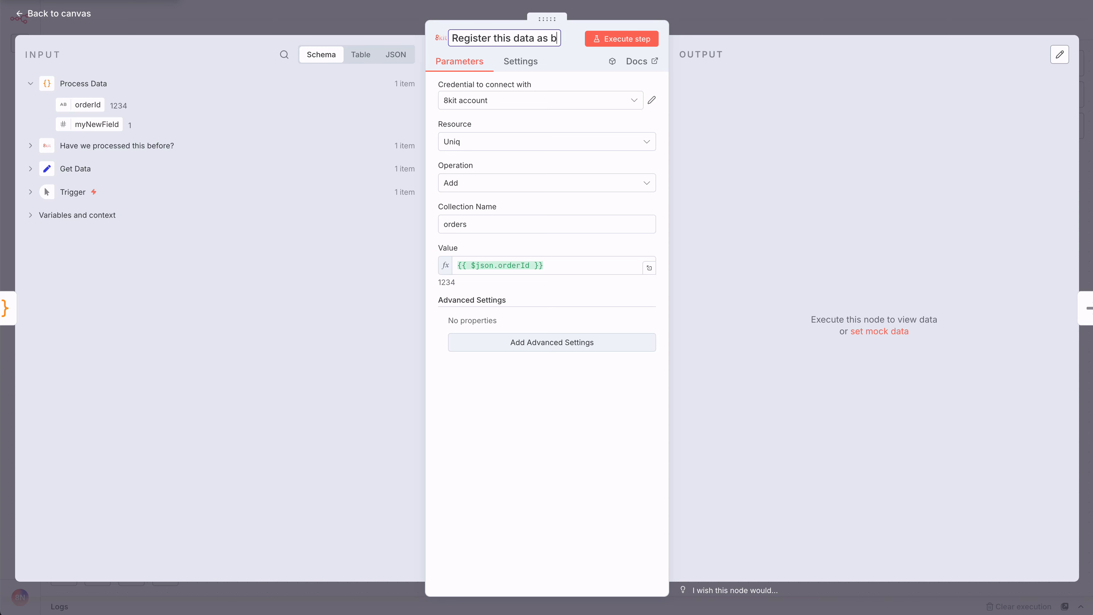
pyautogui.write('eing processedata as being processed')
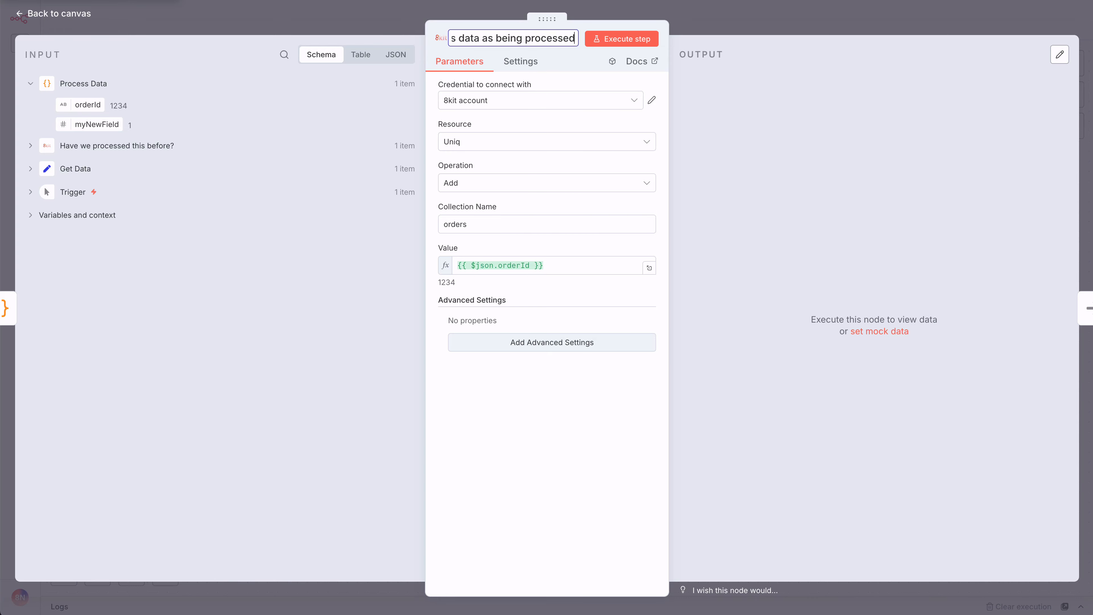
pyautogui.click(59, 17)
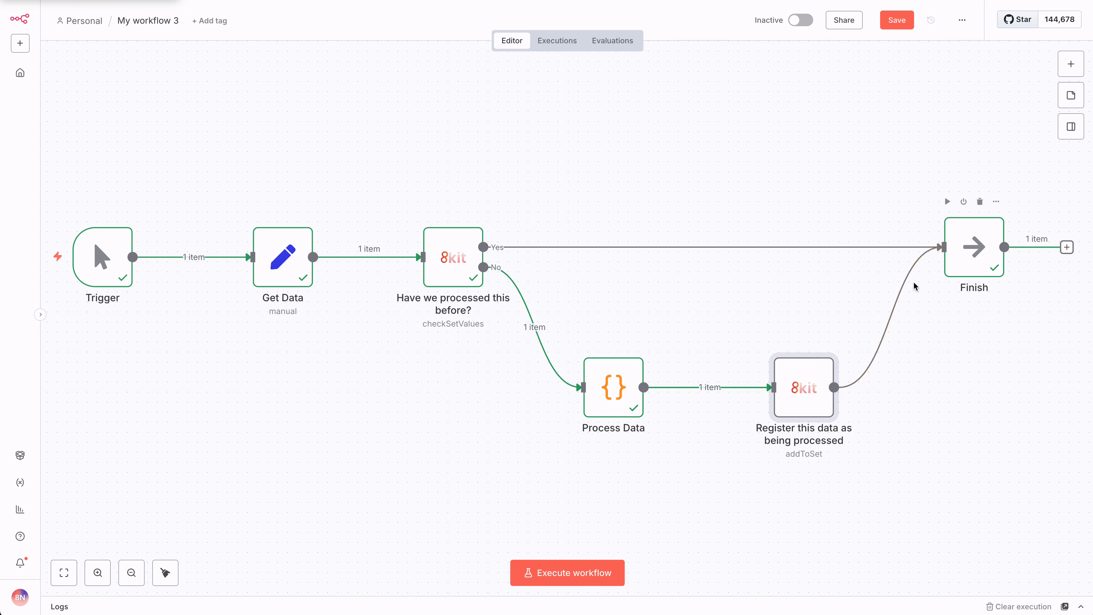
# - Execute the whole workflow twice and switch to 8kit to view the values stored in the orders uniq
pyautogui.scroll(-1, 508, 490)
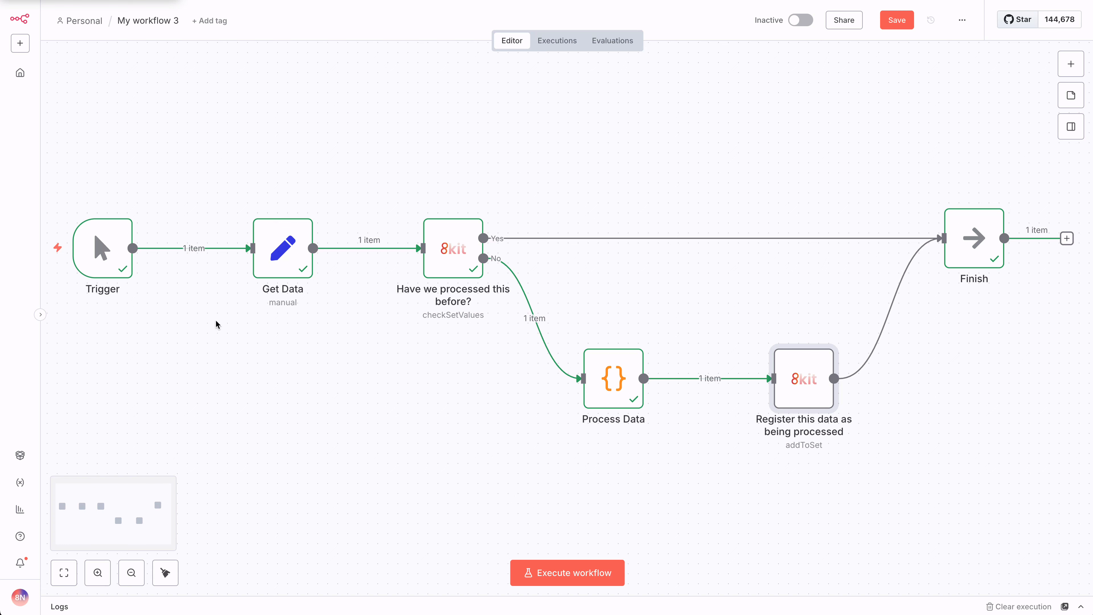
pyautogui.click(573, 577)
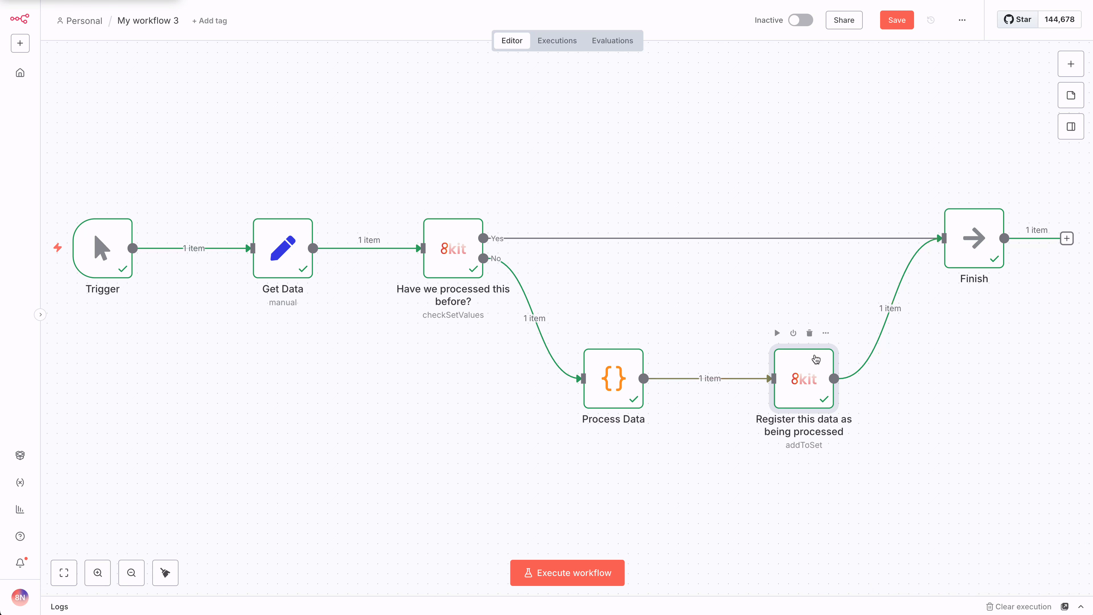
pyautogui.click(557, 574)
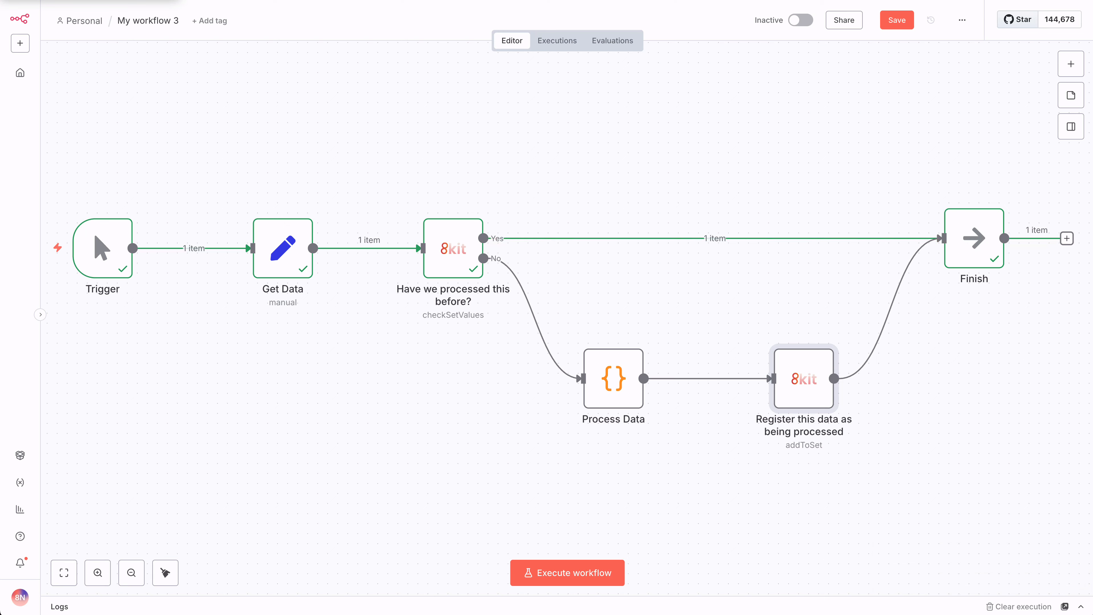
pyautogui.click(259, 1)
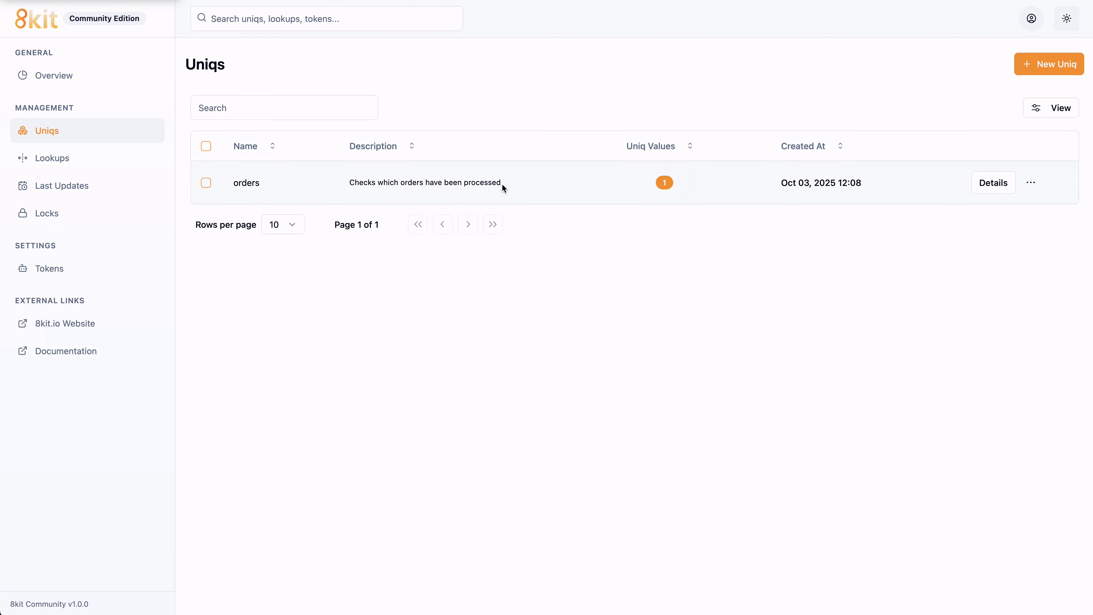
pyautogui.click(664, 182)
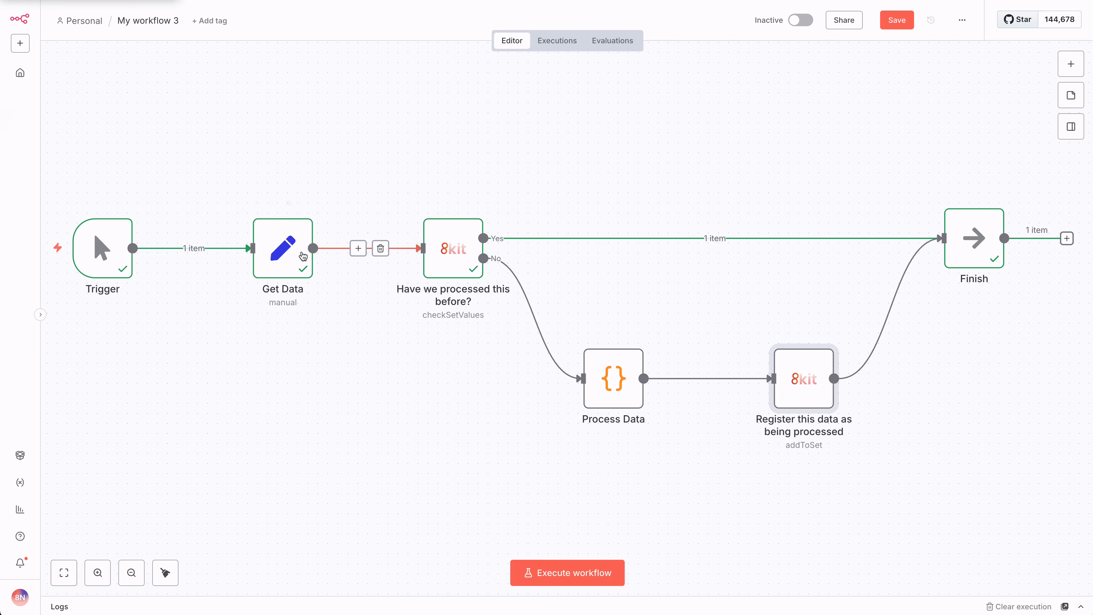
# - Change the orderId value in the n8n workflow's Get Data node to a new order number
pyautogui.click(285, 265)
pyautogui.doubleClick(285, 264)
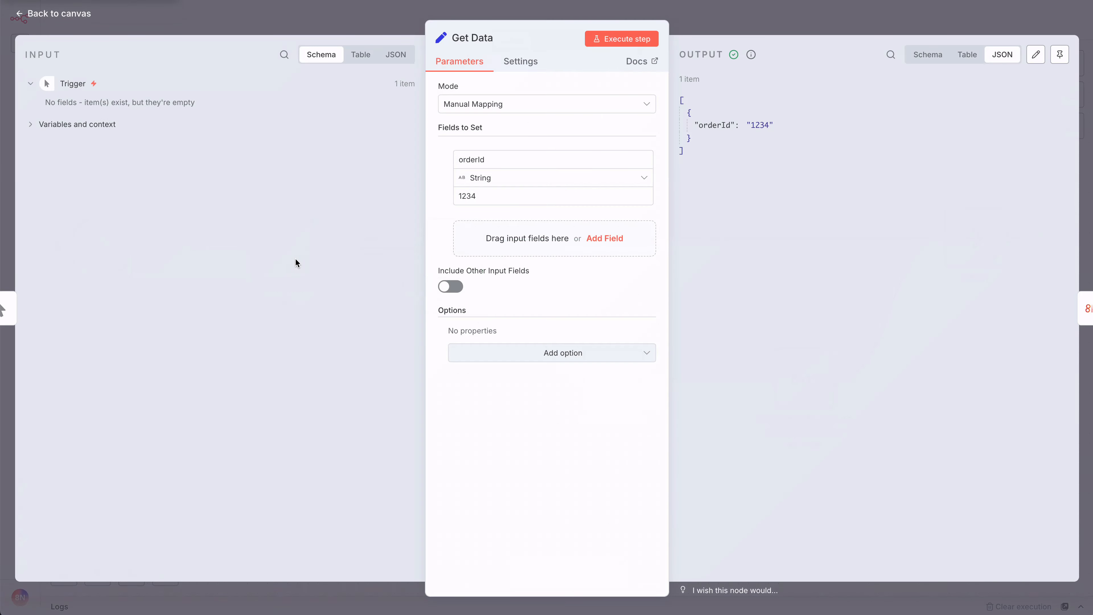
pyautogui.click(495, 195)
pyautogui.press('BackSpace')
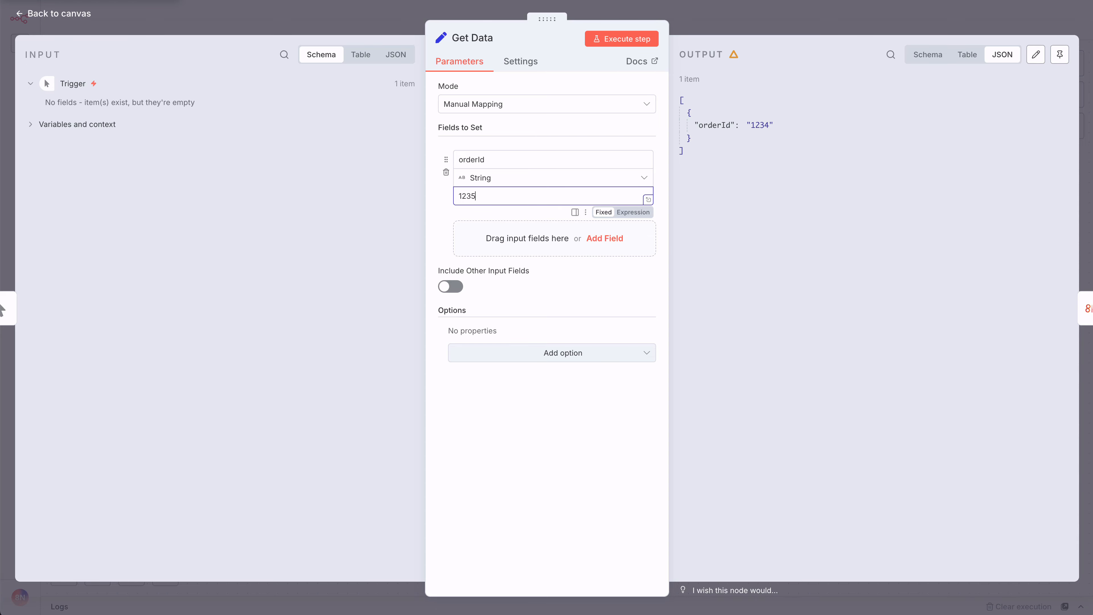
pyautogui.click(60, 13)
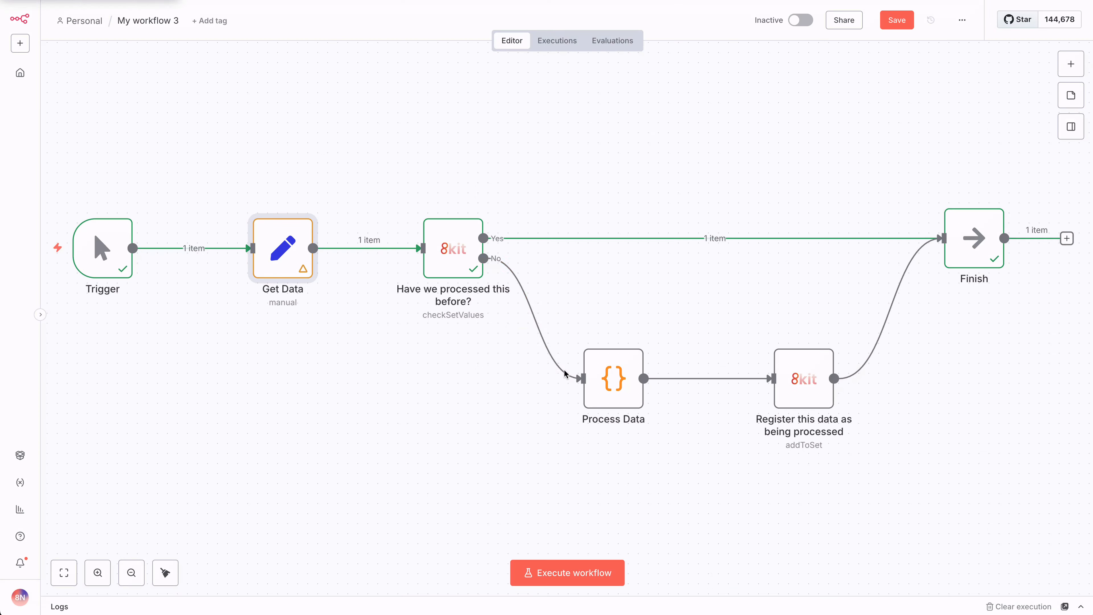
# - Execute the whole workflow twice with the new orderId value
pyautogui.click(562, 579)
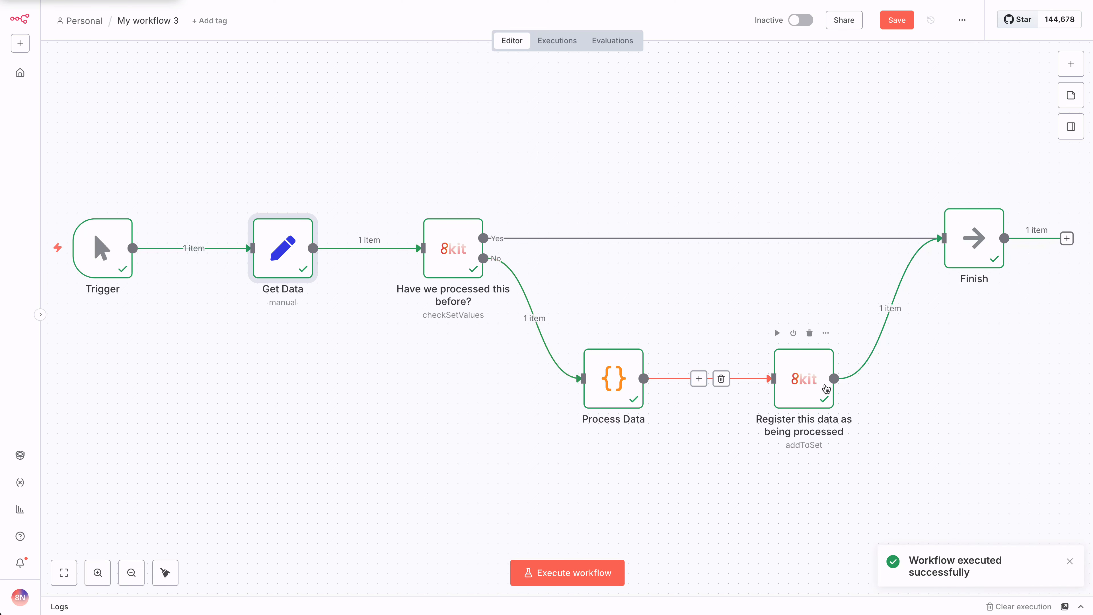
pyautogui.scroll(-1, 925, 265)
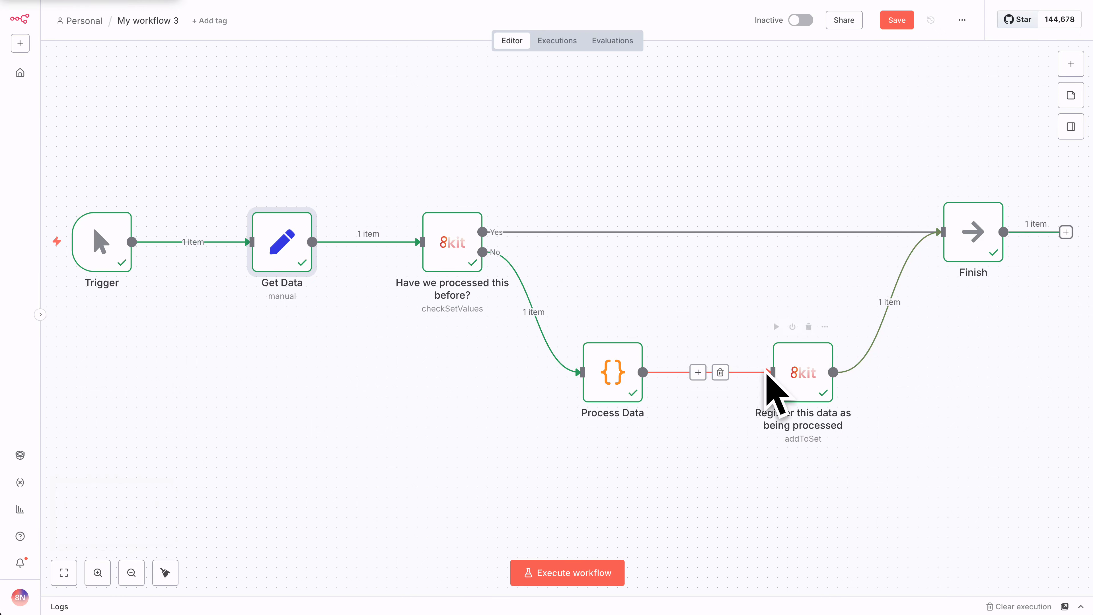
pyautogui.scroll(-1, 793, 374)
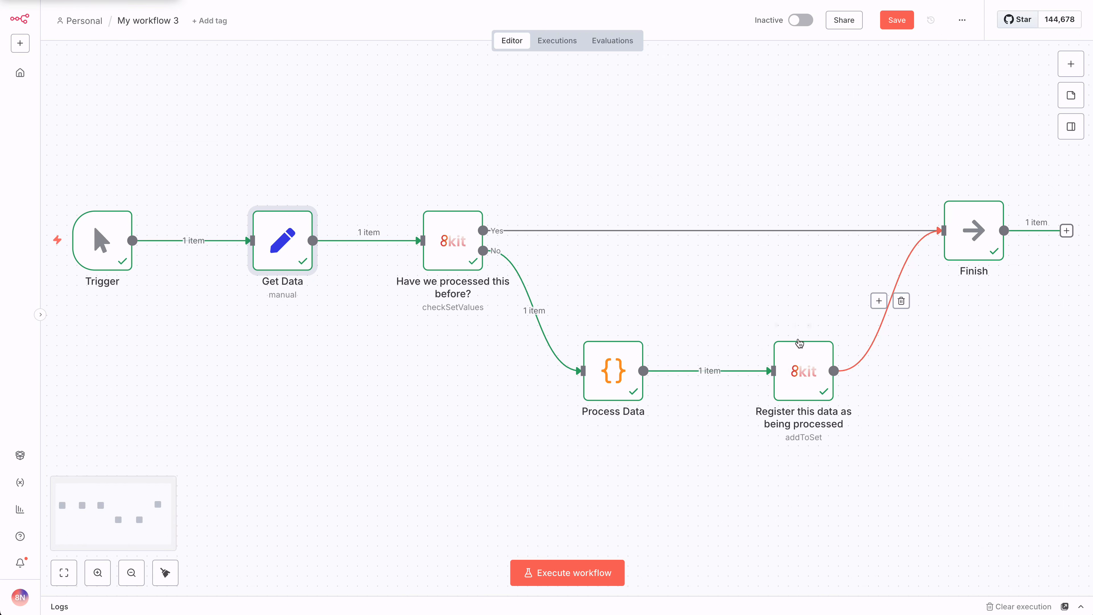
pyautogui.scroll(2, 779, 374)
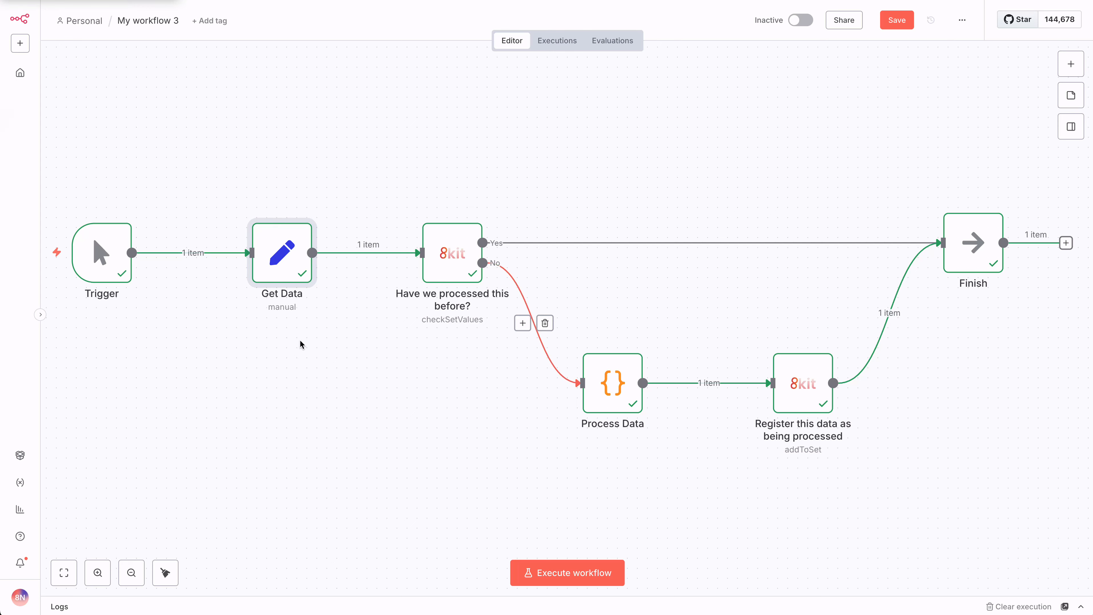
pyautogui.click(556, 572)
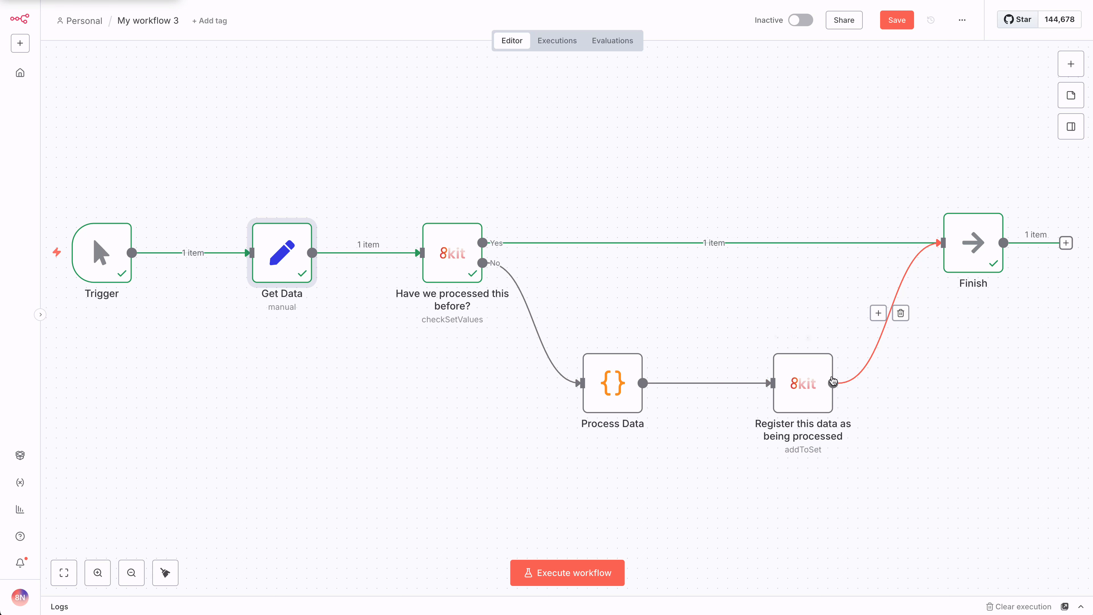
pyautogui.scroll(-1, 817, 322)
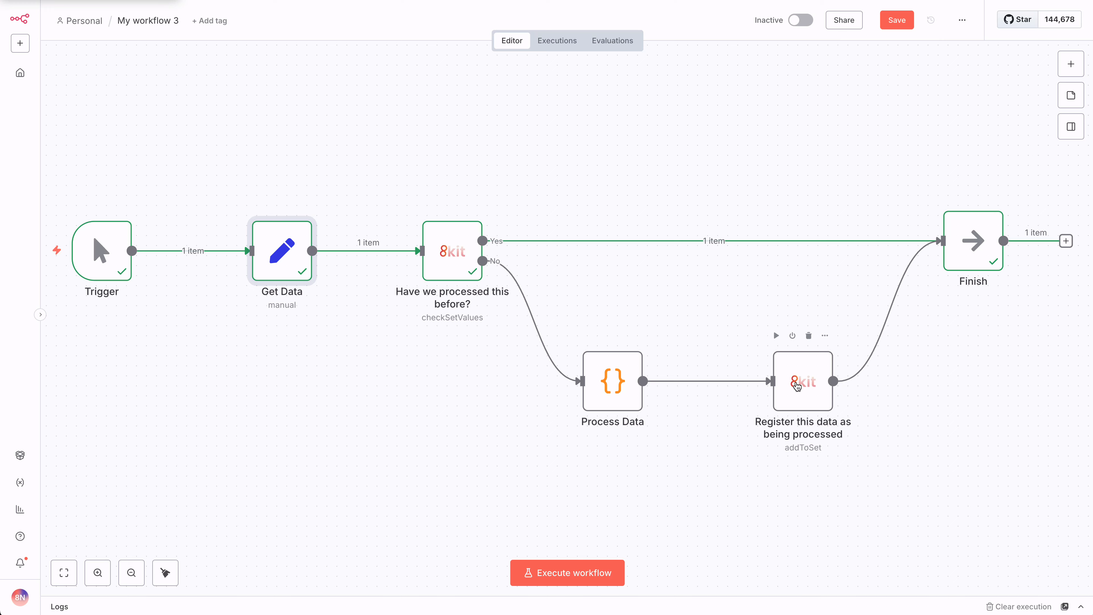
pyautogui.scroll(-1, 797, 388)
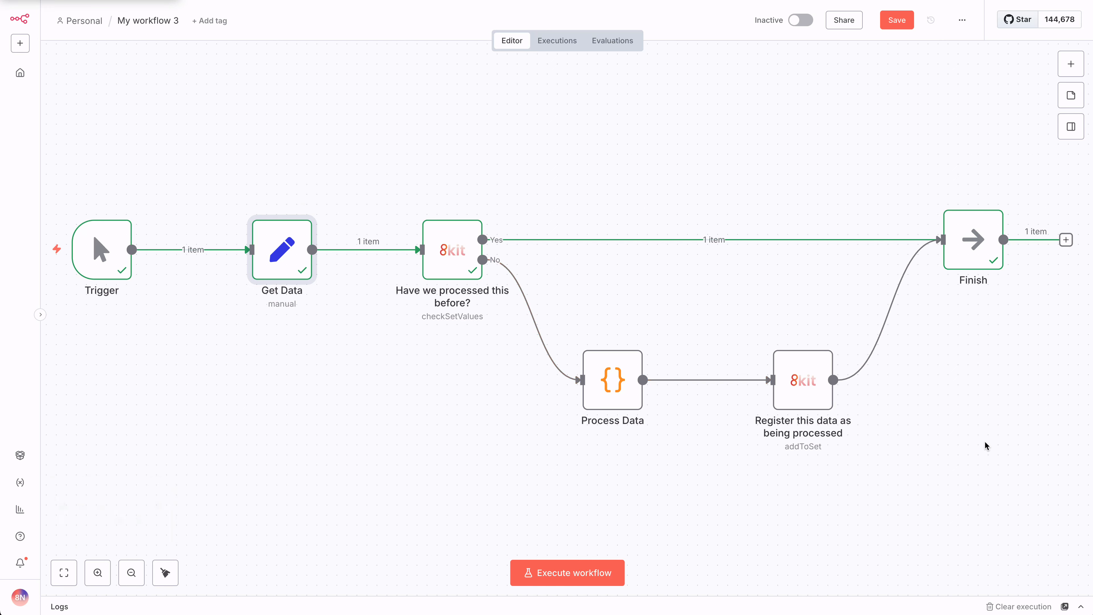
pyautogui.scroll(1, 985, 446)
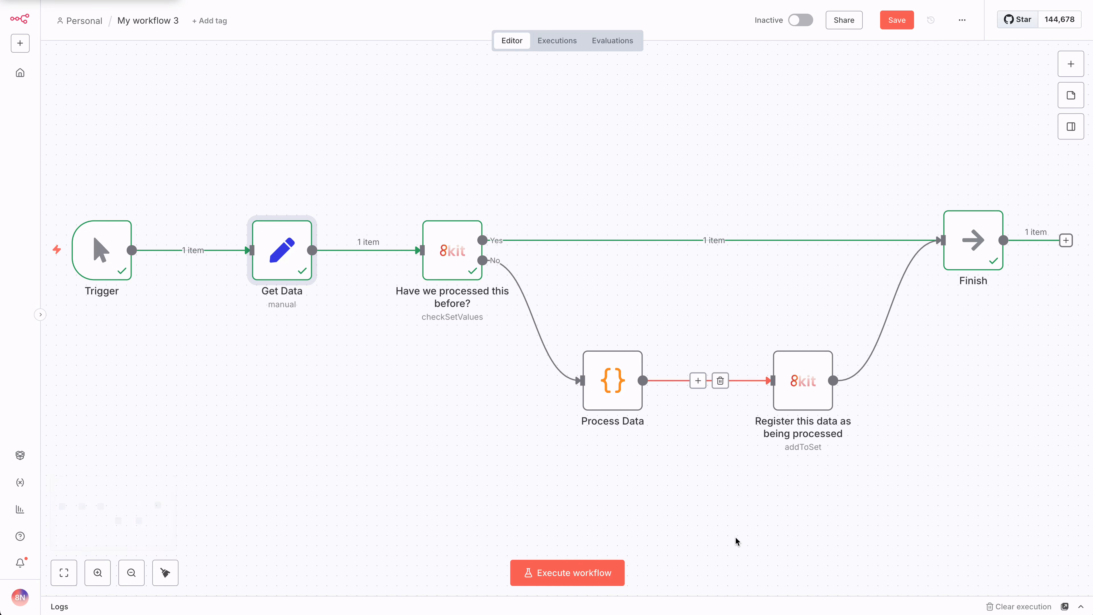
pyautogui.moveTo(565, 318); pyautogui.dragTo(671, 455)
pyautogui.click(689, 481)
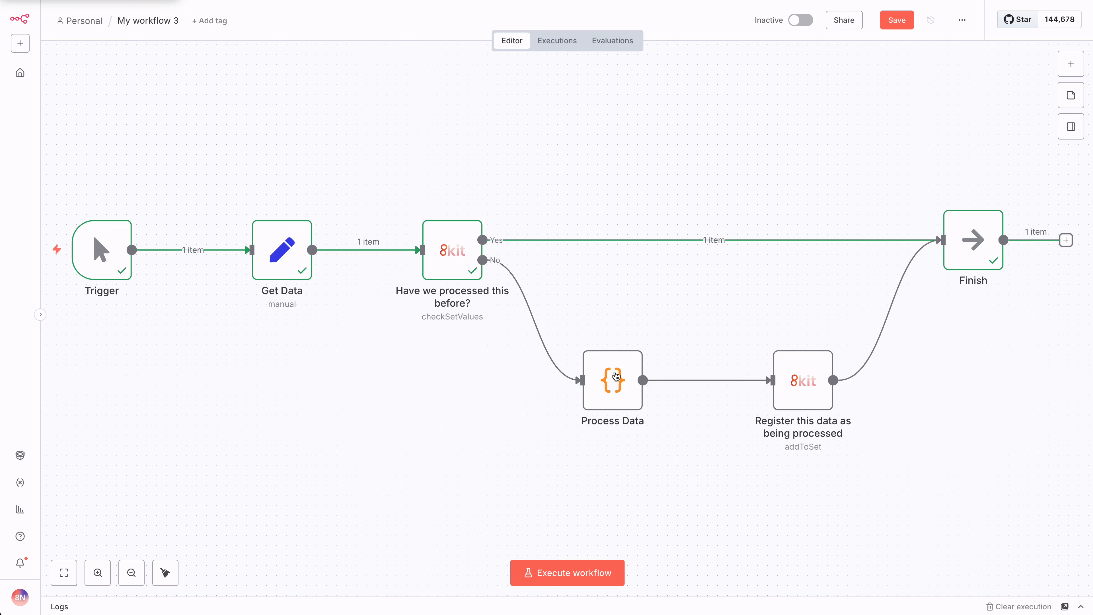